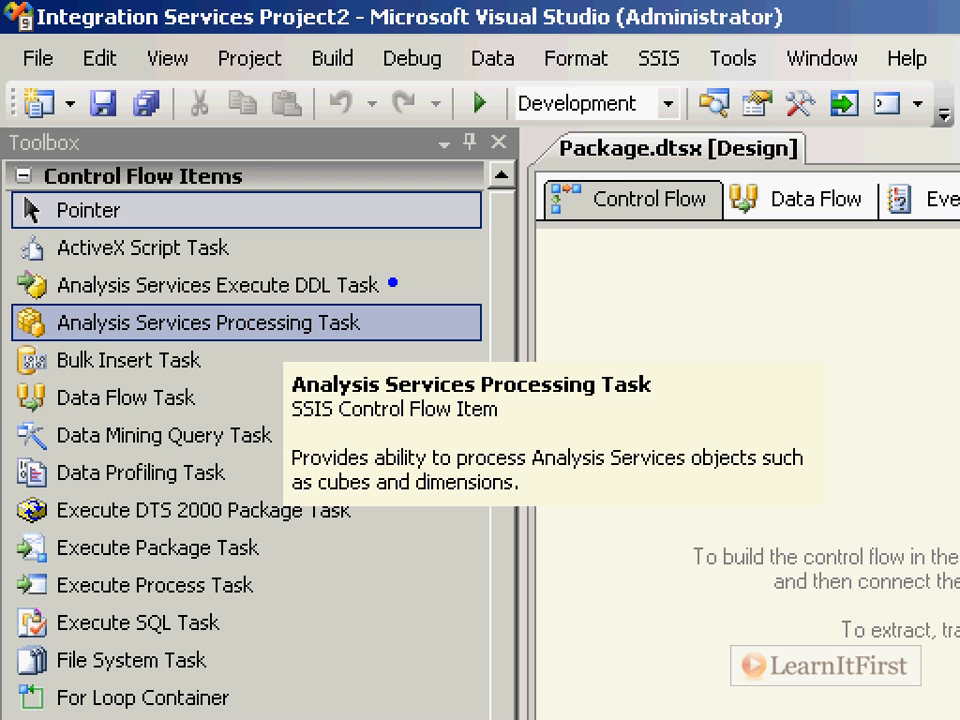
Add an Analysis Services Processing Task to the control flow and start a new connection manager in its processing settings.
key(Escape)
drag(84, 160, 421, 201)
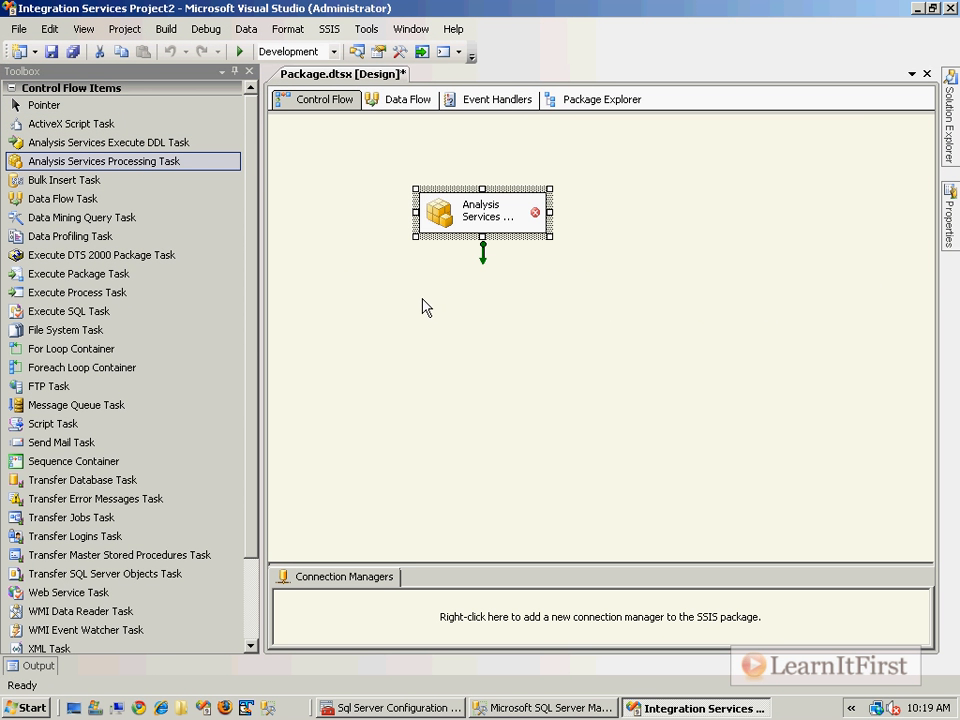
double_click(445, 222)
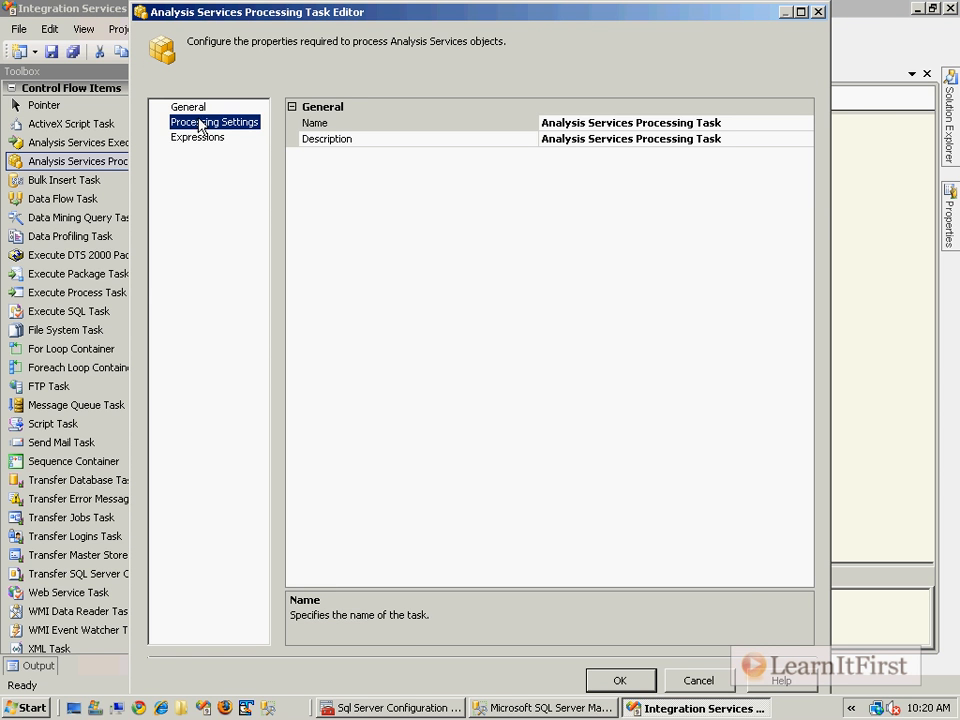
click(199, 125)
click(533, 139)
click(733, 138)
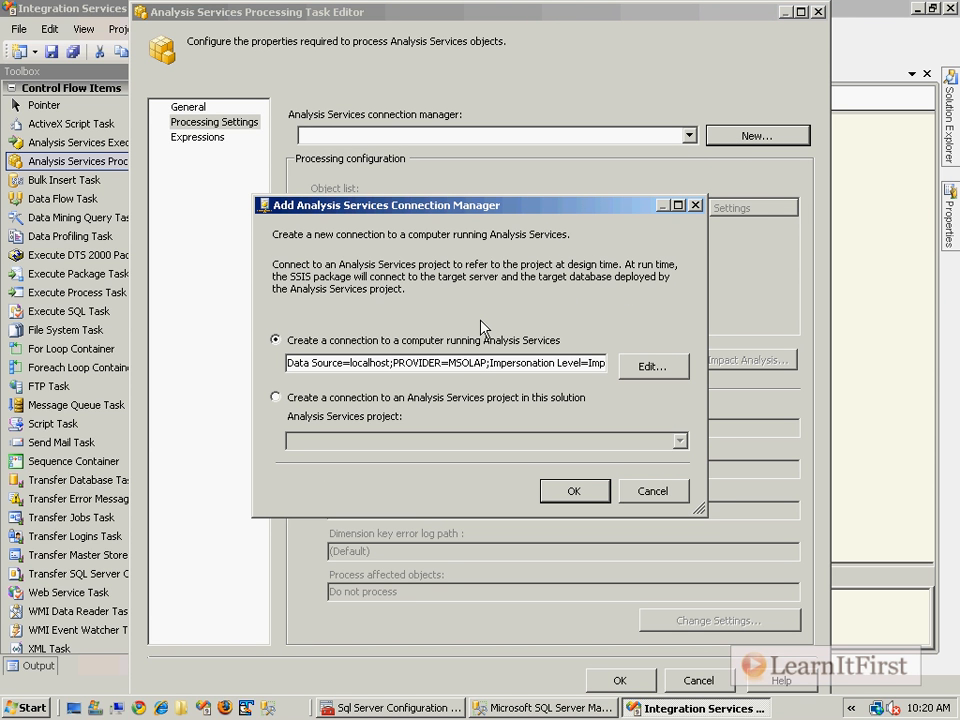
click(489, 399)
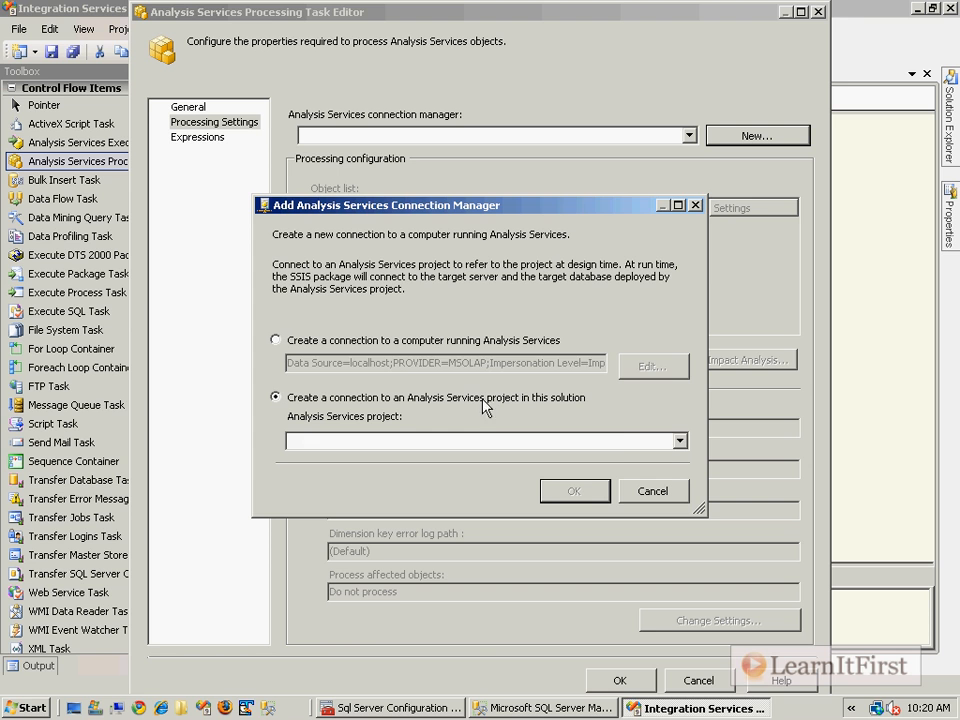
click(680, 441)
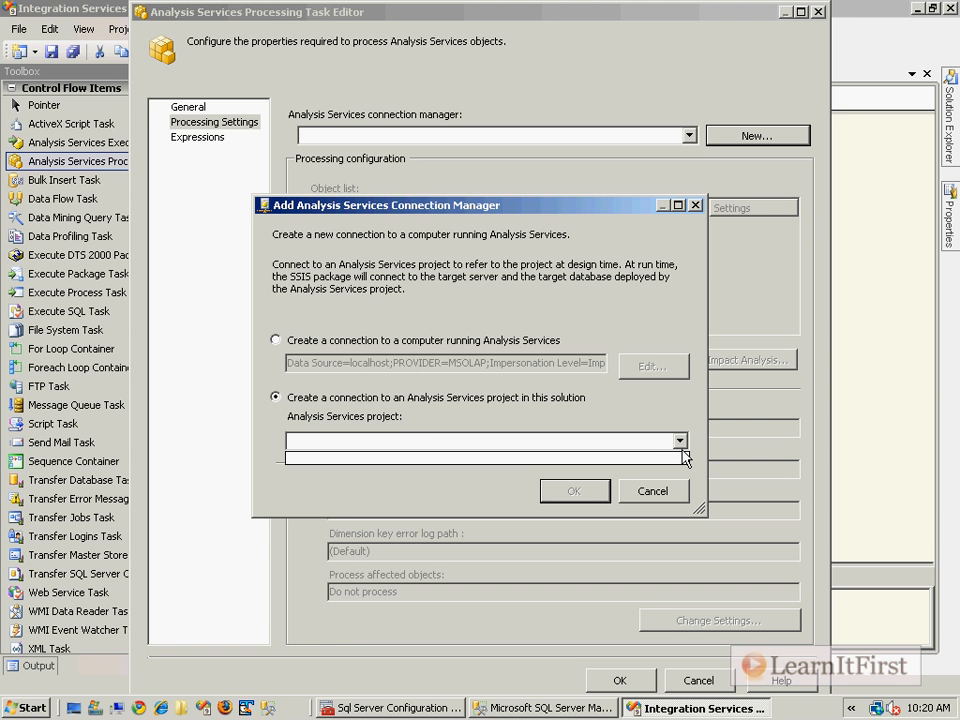
click(685, 458)
click(275, 340)
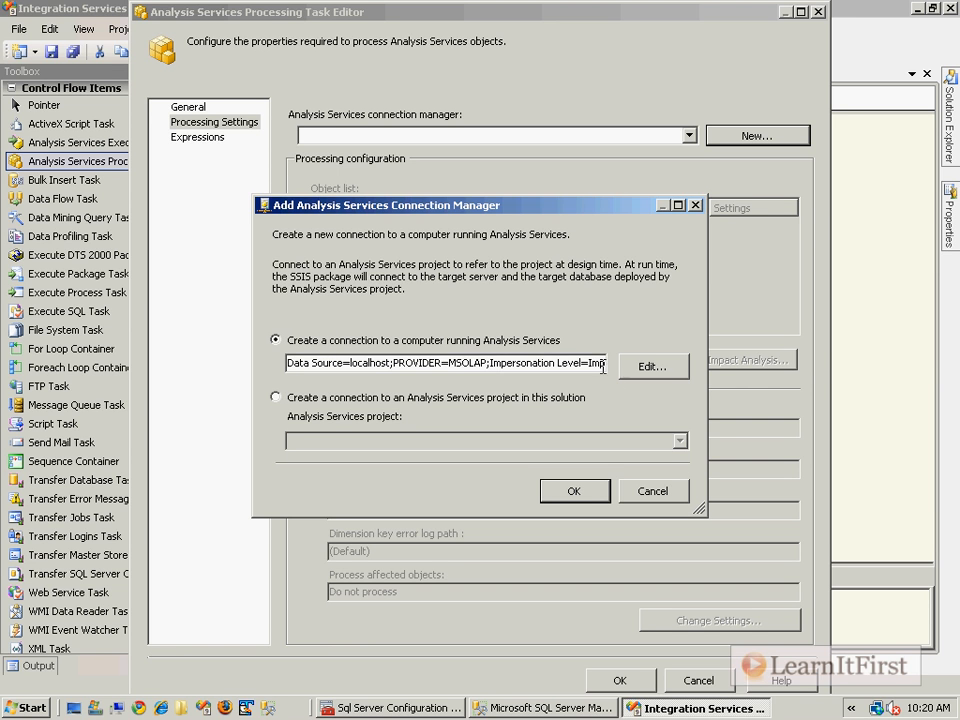
Set the Analysis Services connection to use Windows NT Integrated Security with LearnItFirst as the initial catalog.
click(634, 369)
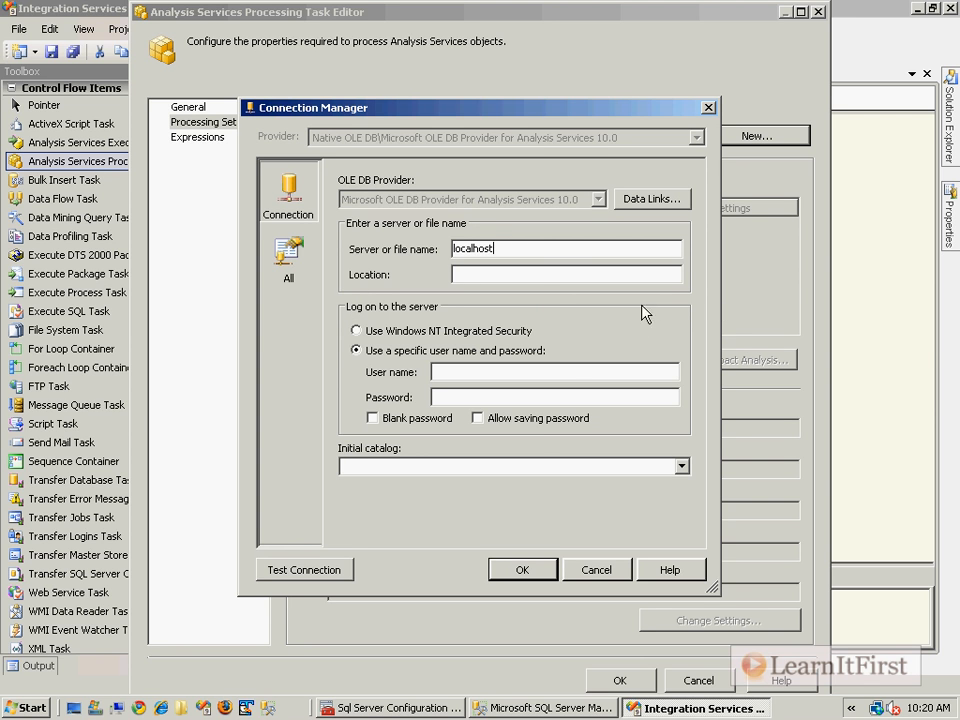
click(490, 331)
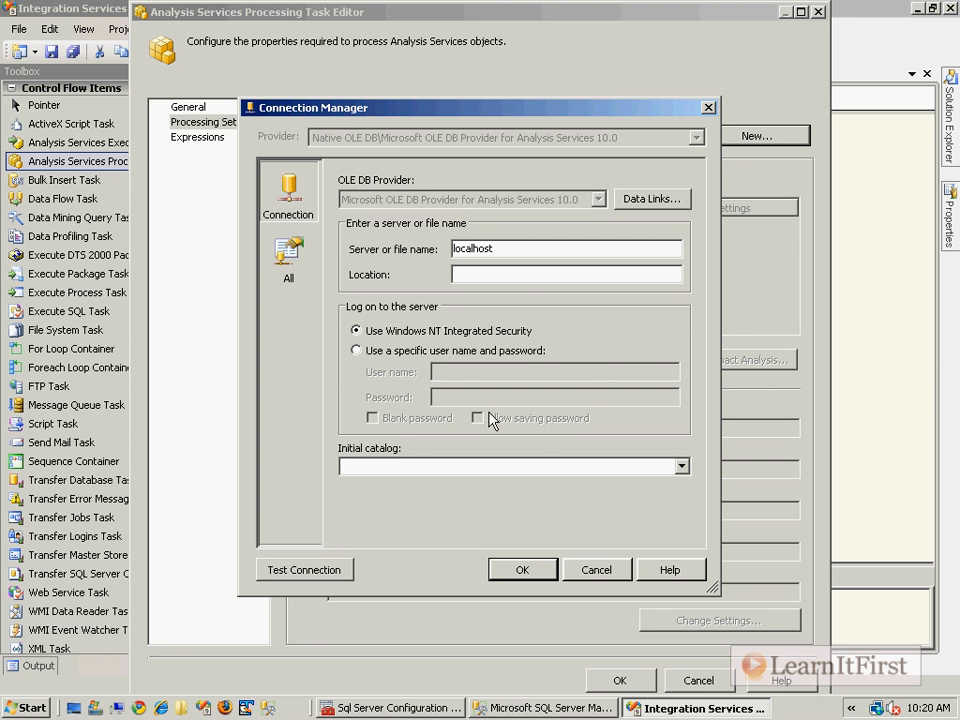
click(681, 466)
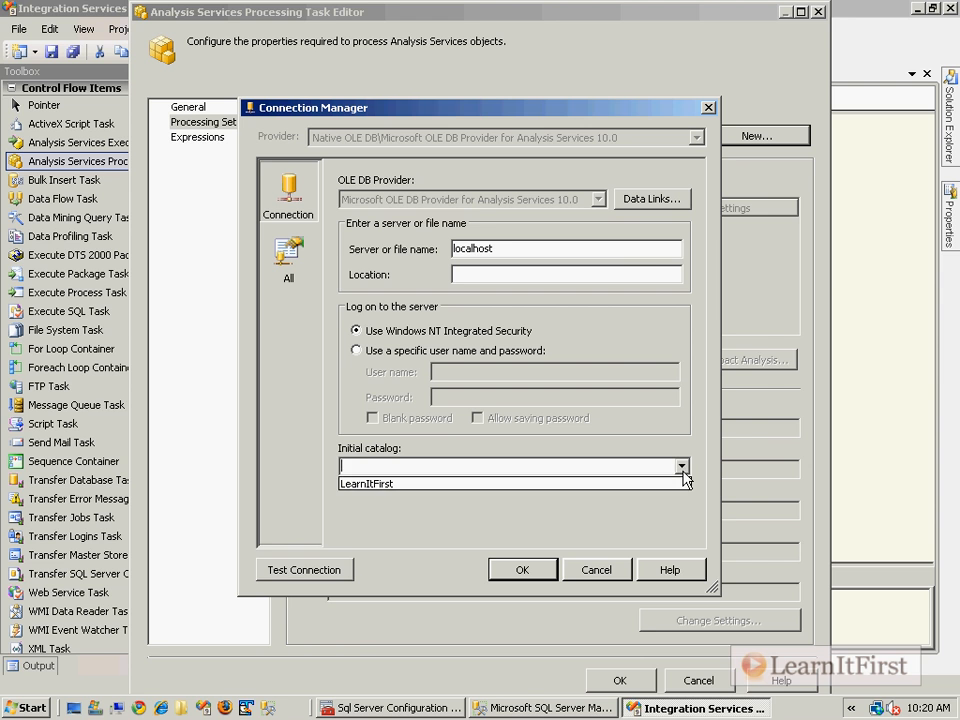
click(660, 486)
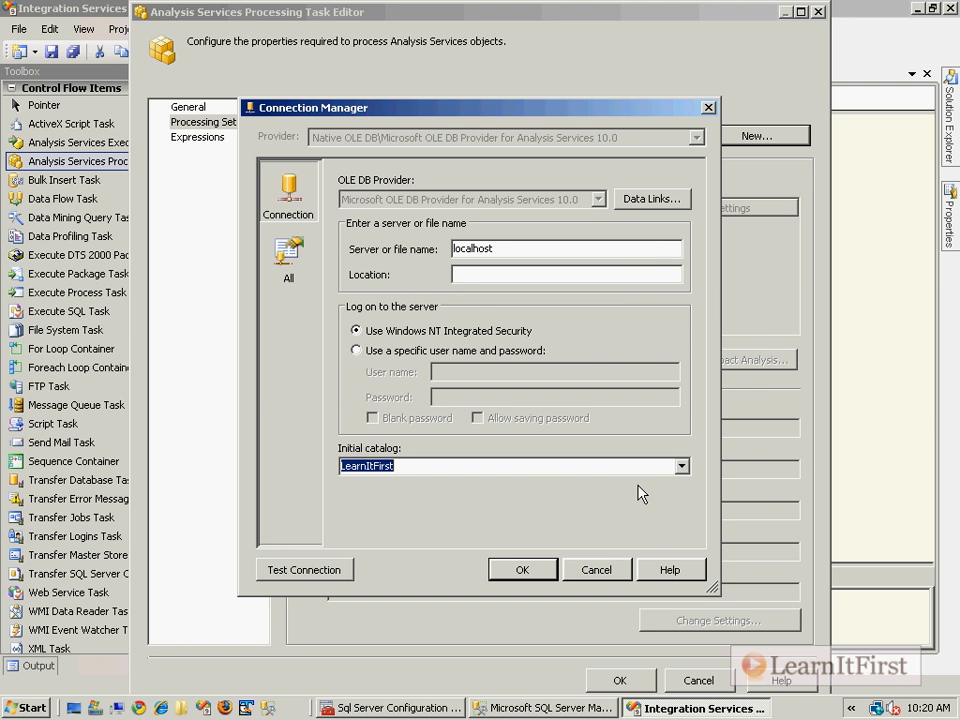
Test the Analysis Services connection and create the connection manager from it.
click(336, 569)
click(710, 378)
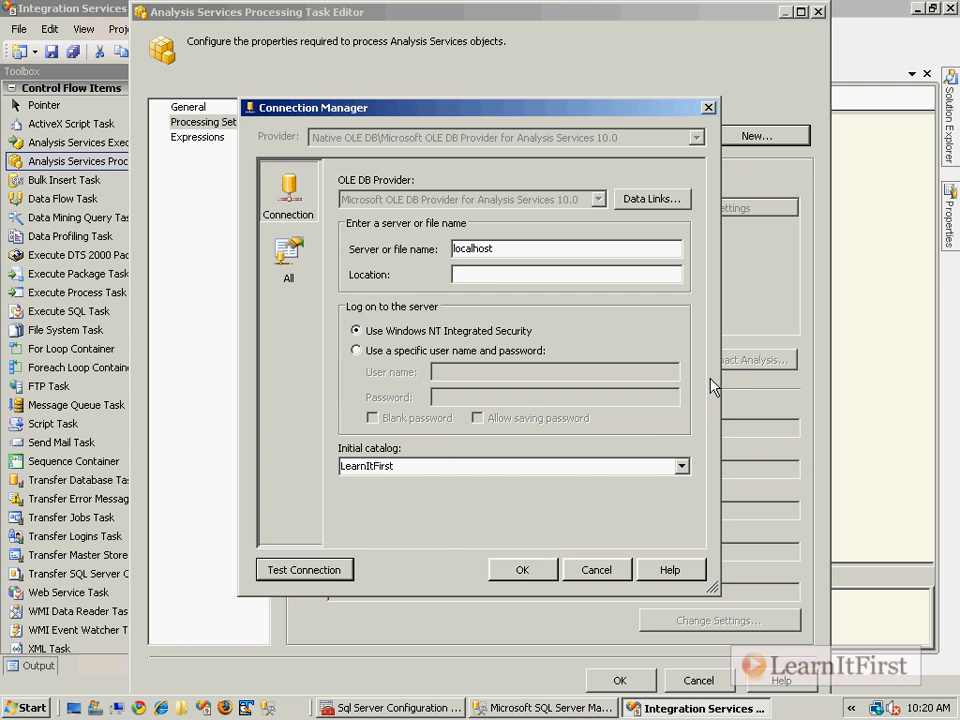
click(533, 574)
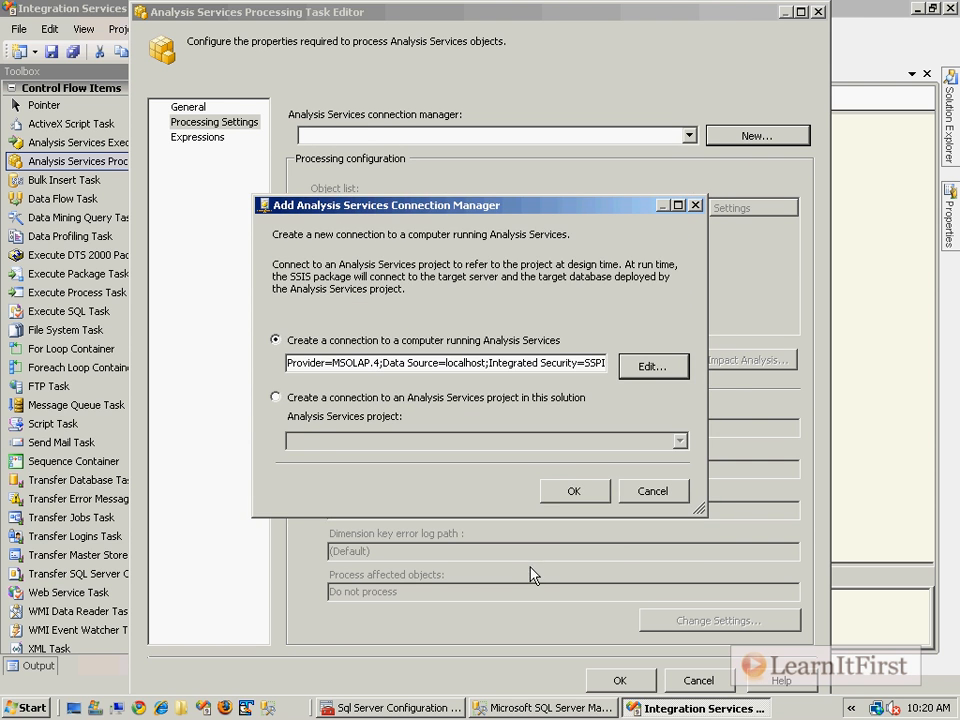
click(574, 491)
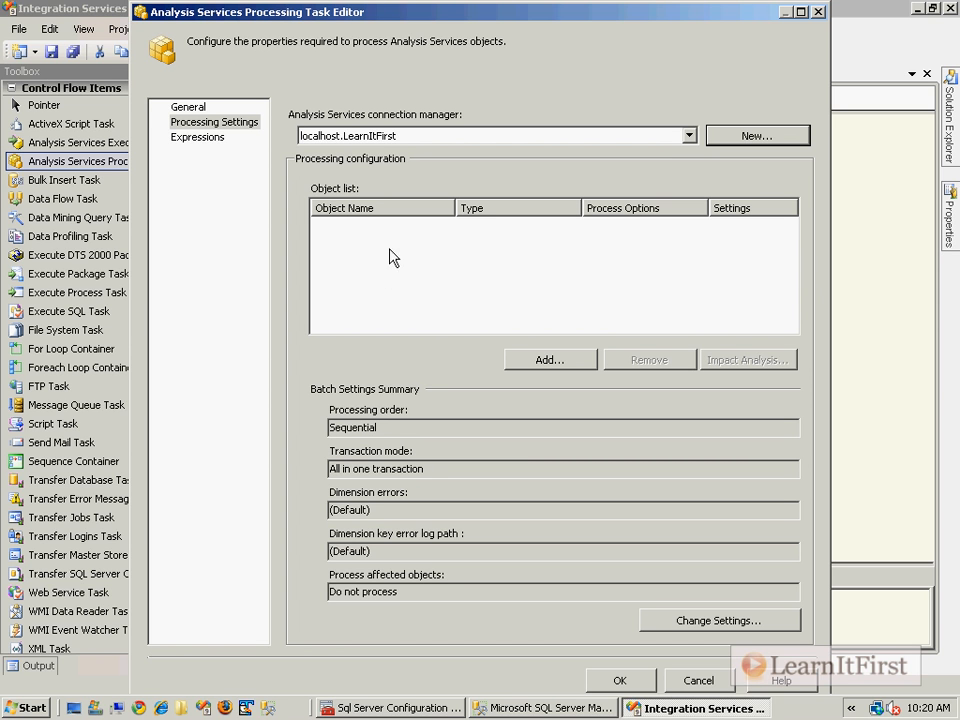
Add the Sales cube and its Internet Sales measure group to the list of objects to process.
click(539, 362)
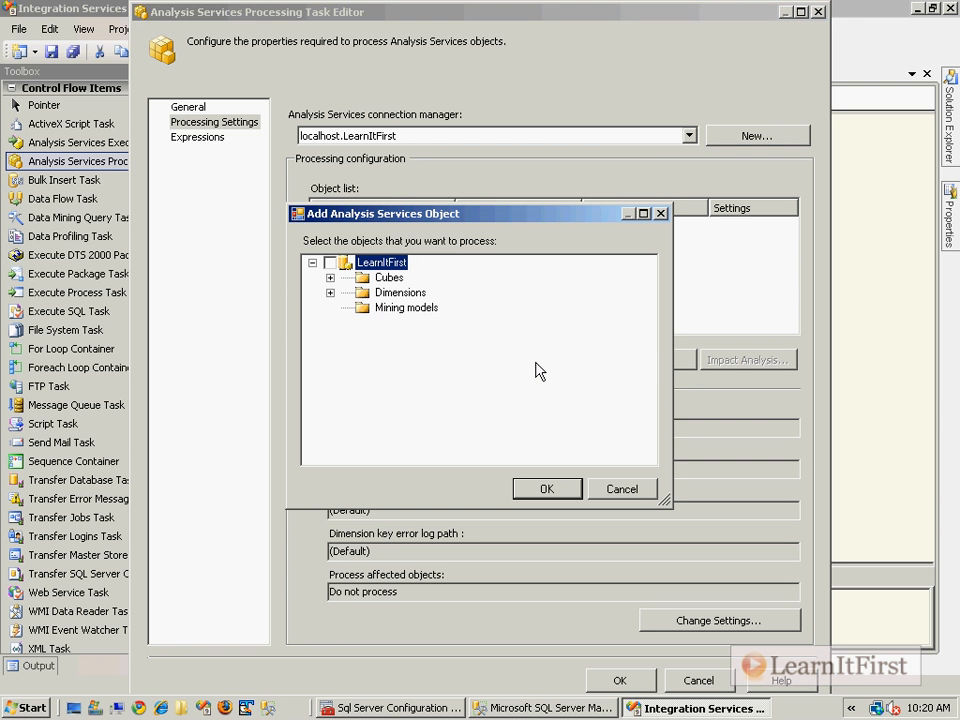
click(330, 292)
click(330, 277)
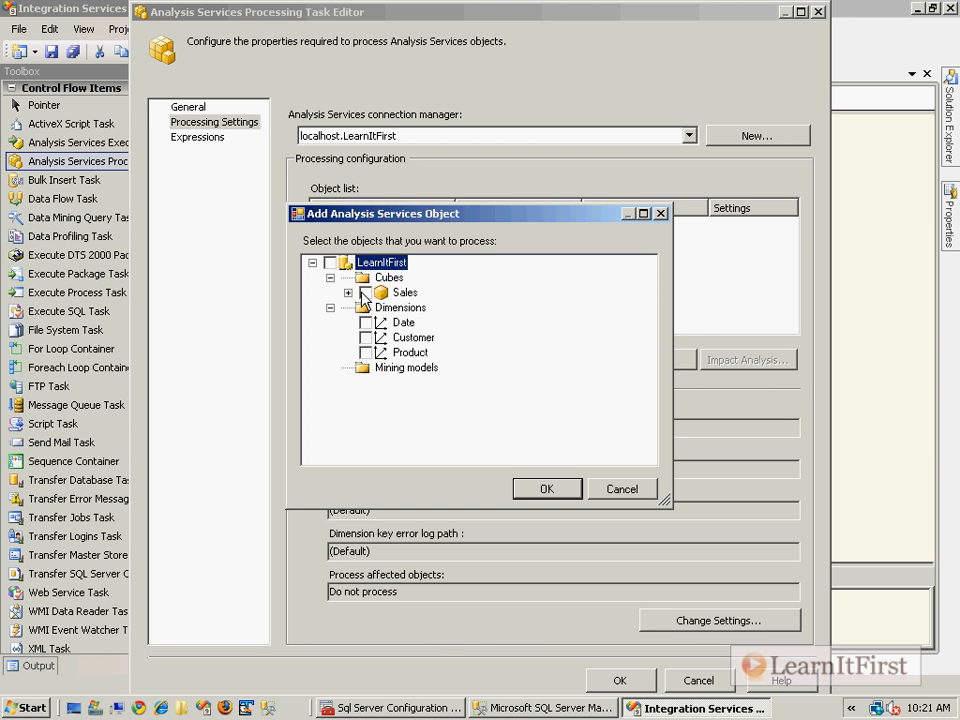
click(366, 292)
click(348, 293)
click(366, 307)
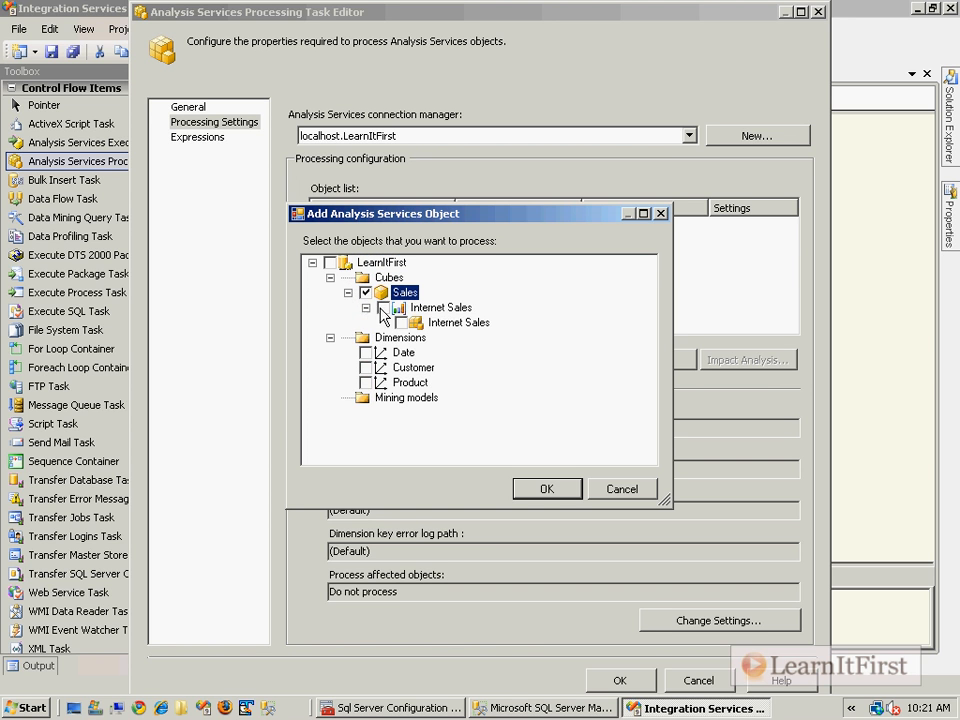
click(384, 307)
click(366, 307)
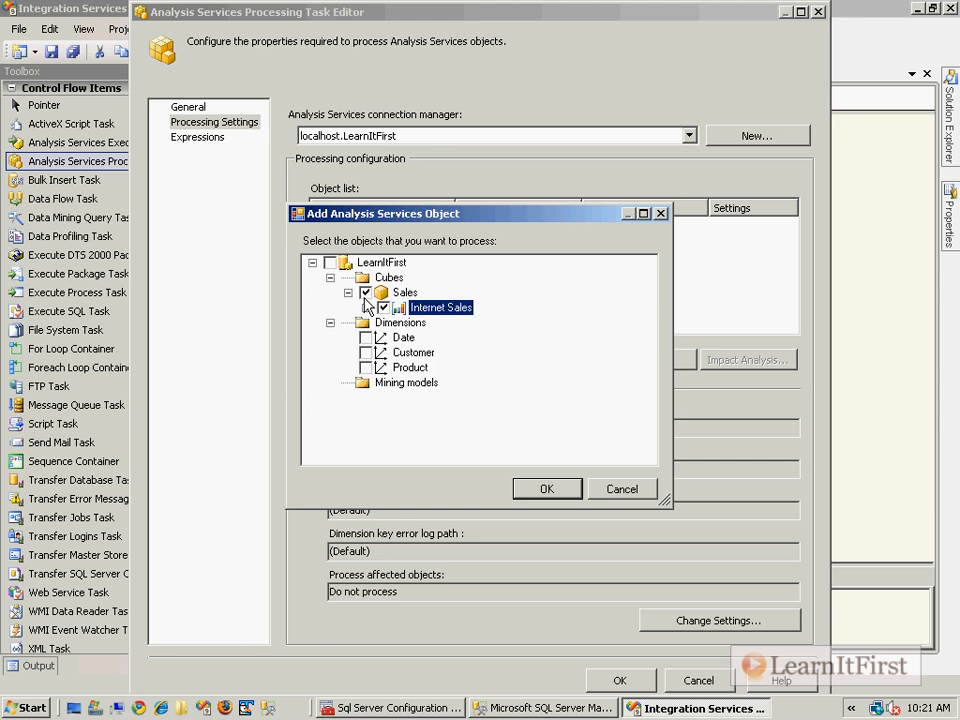
click(348, 292)
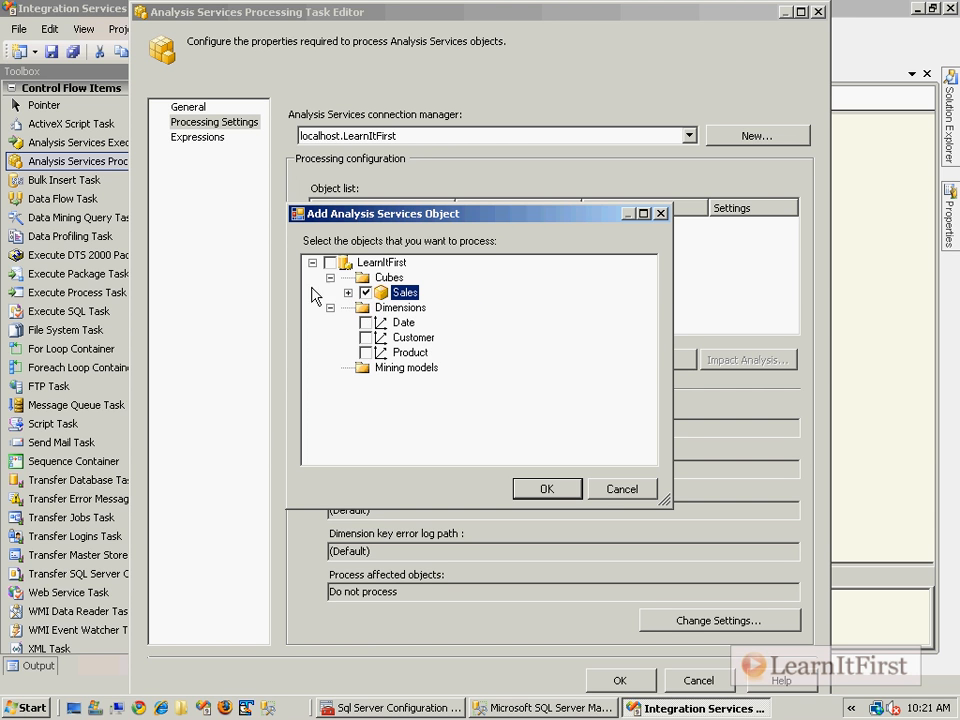
click(546, 490)
Remove the Internet Sales measure group from the list of objects to process.
click(414, 245)
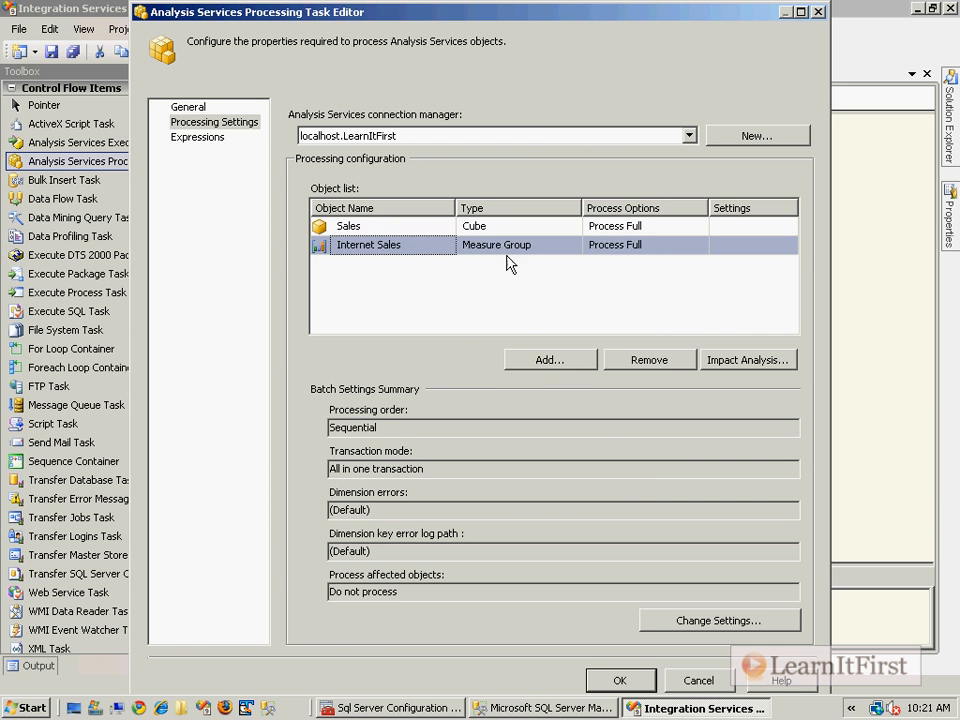
click(649, 359)
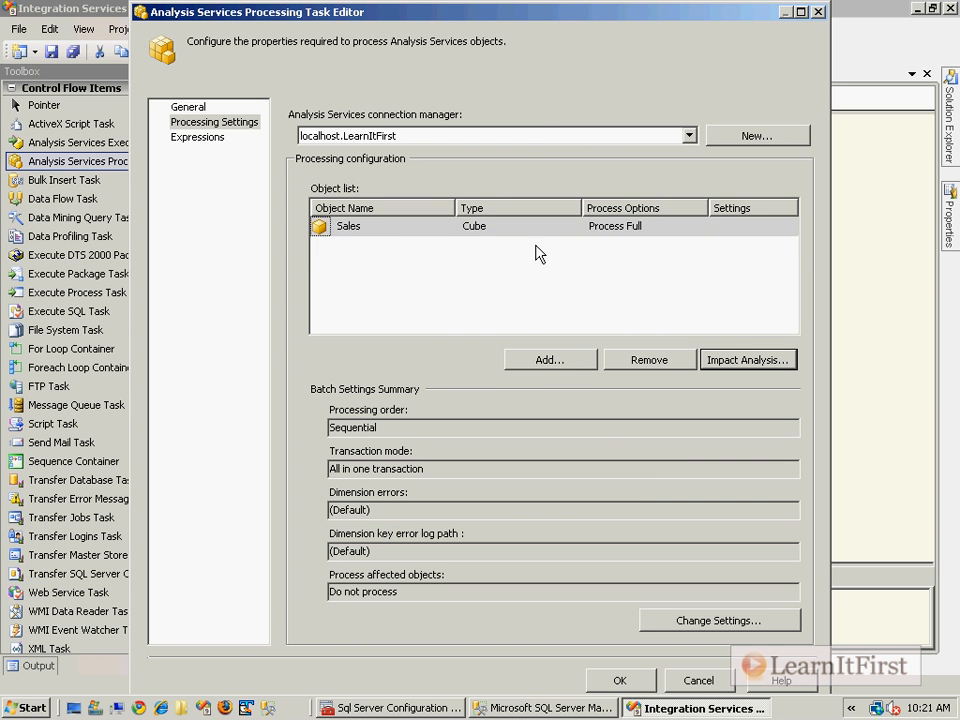
click(570, 270)
Set the Sales cube's process option to Process Incremental and view its incremental update configuration without changing it.
click(700, 228)
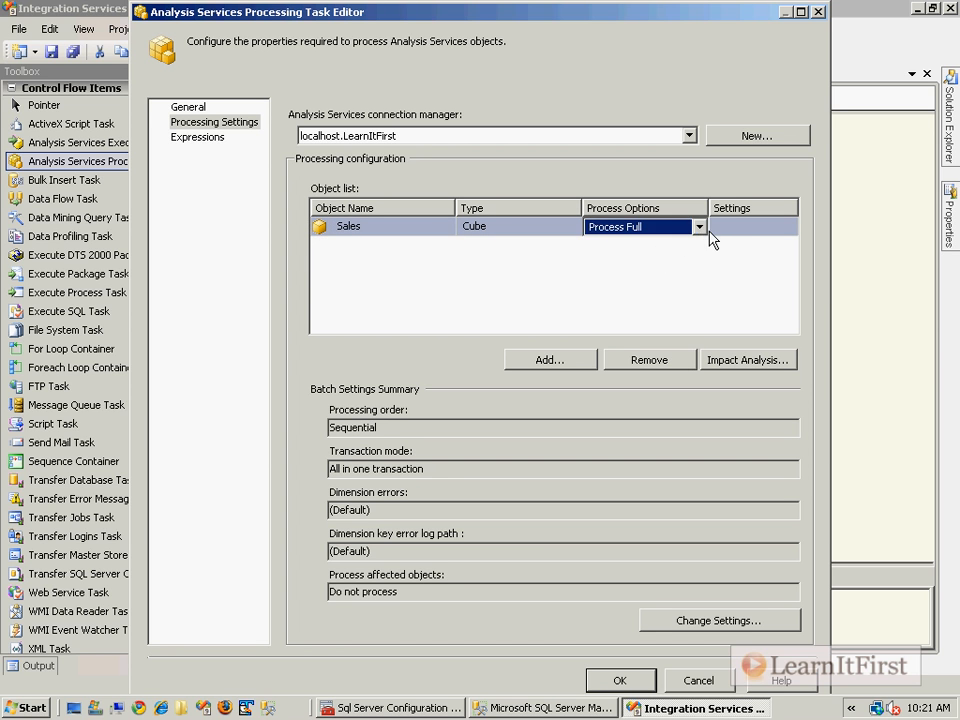
click(699, 227)
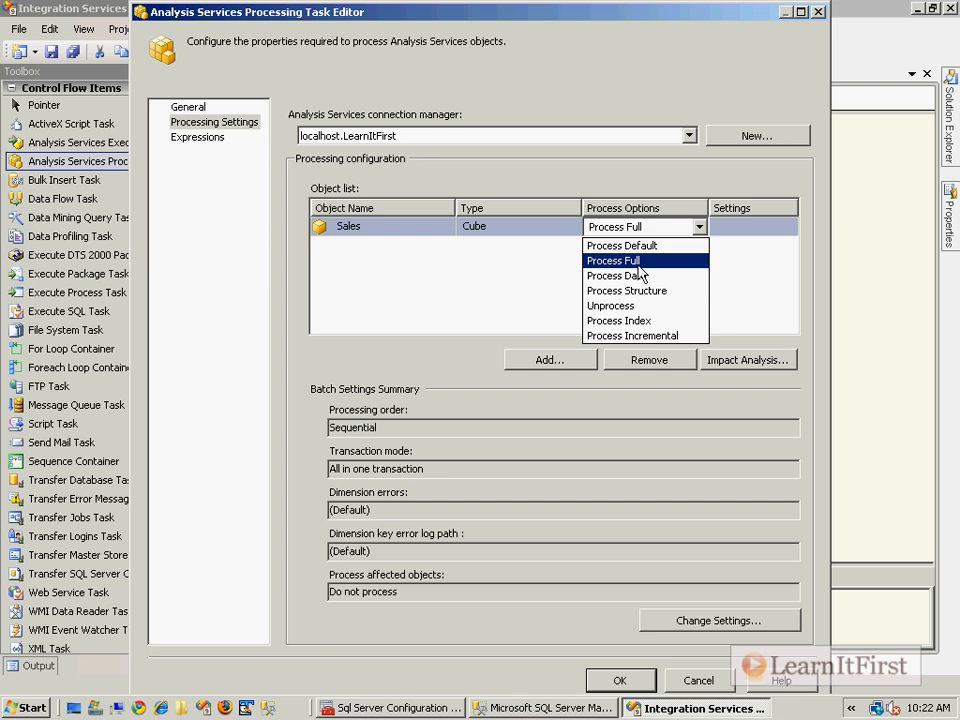
click(645, 336)
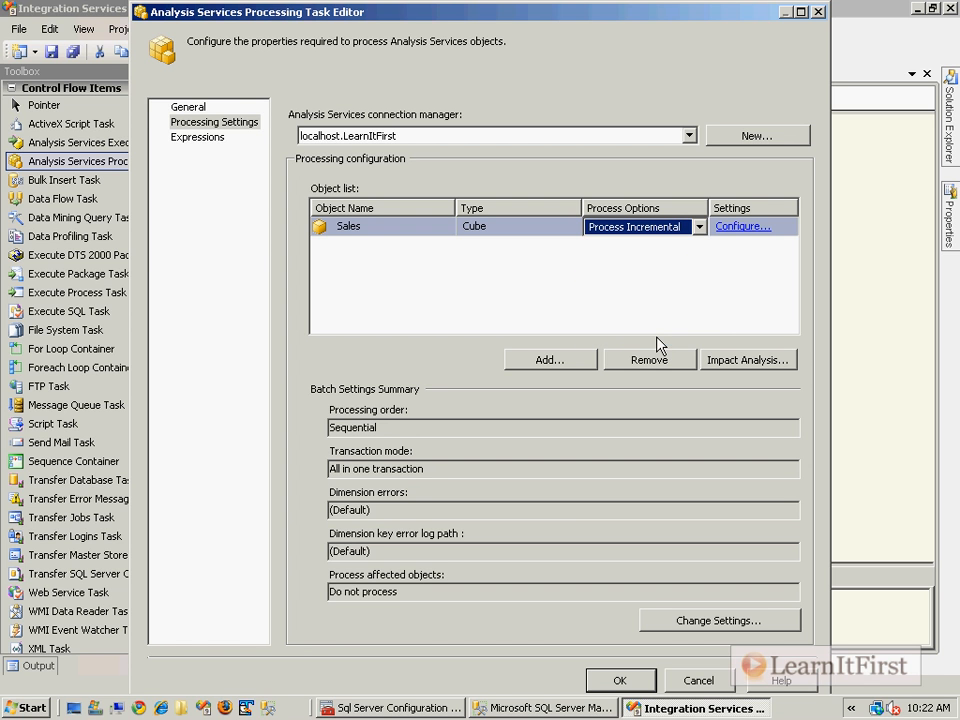
click(800, 12)
click(825, 224)
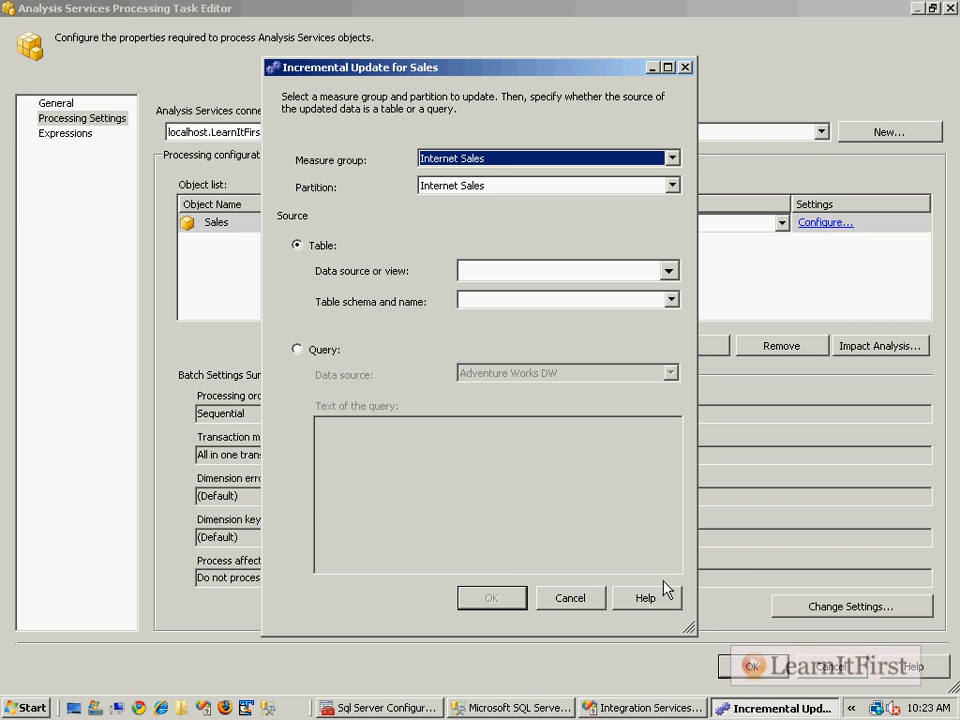
click(588, 600)
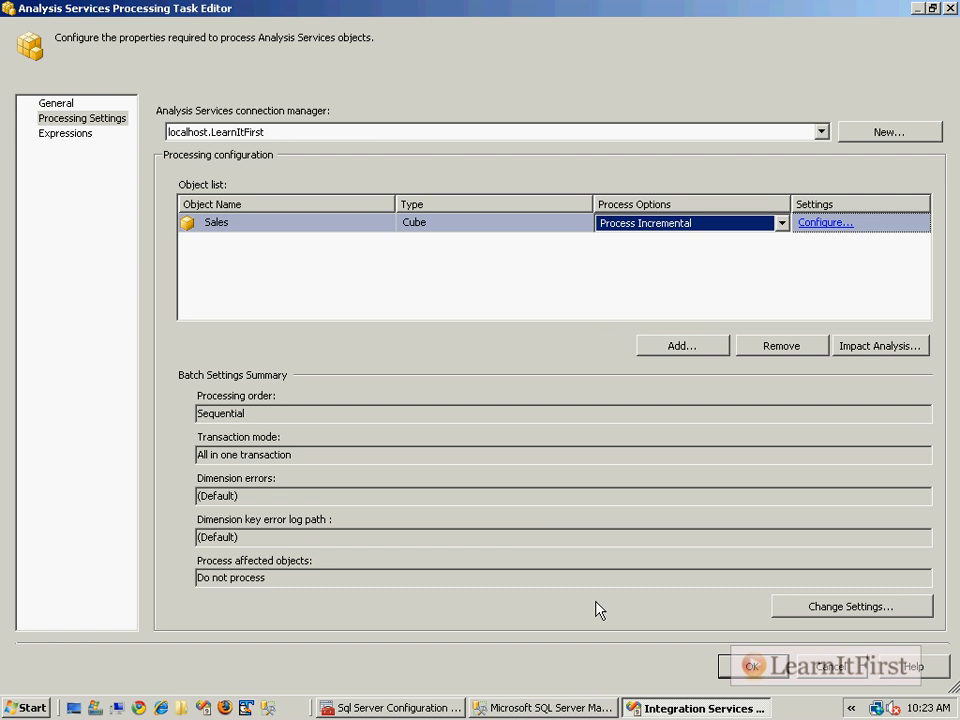
Set the Sales cube's process option to Unprocess in the task and run the package.
click(759, 223)
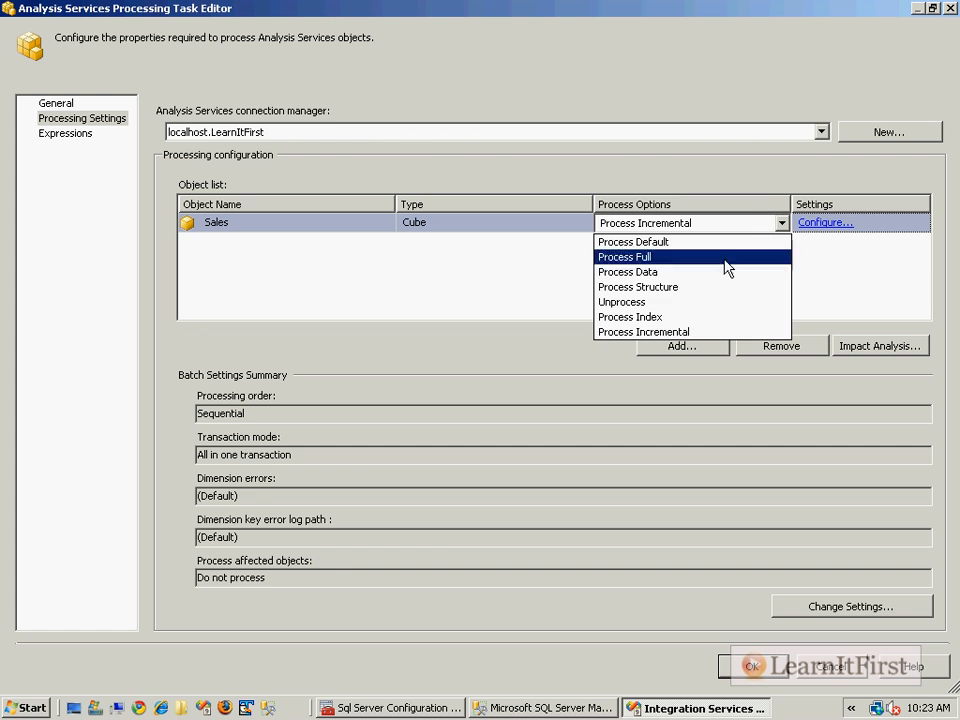
click(651, 305)
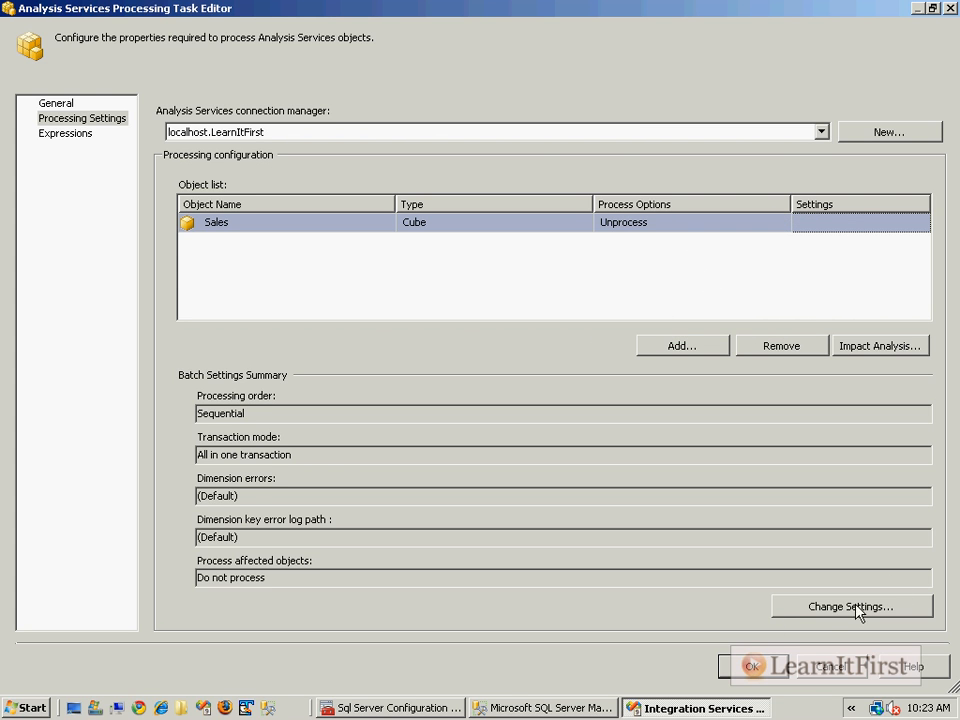
click(755, 666)
click(748, 439)
key(F5)
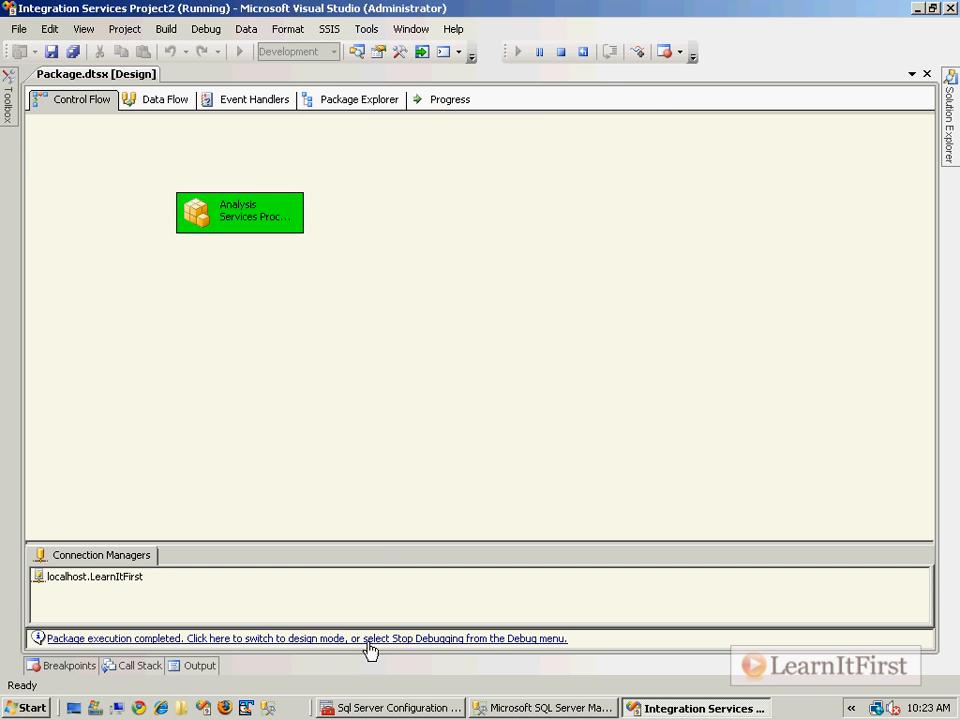
Switch to SQL Server Configuration Manager and close it.
click(392, 705)
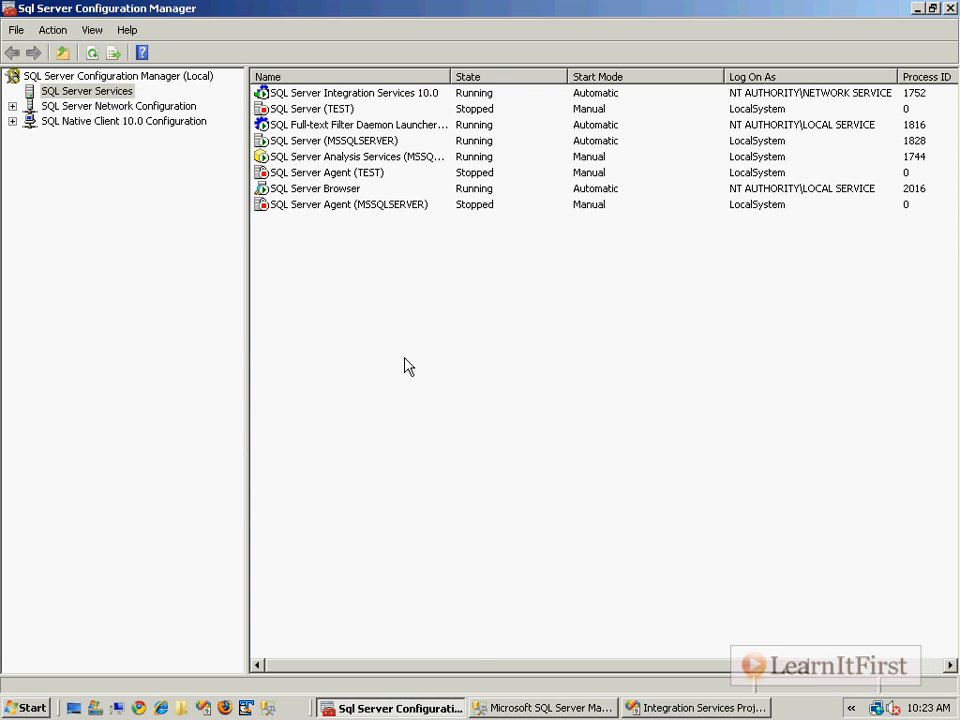
click(953, 7)
click(512, 708)
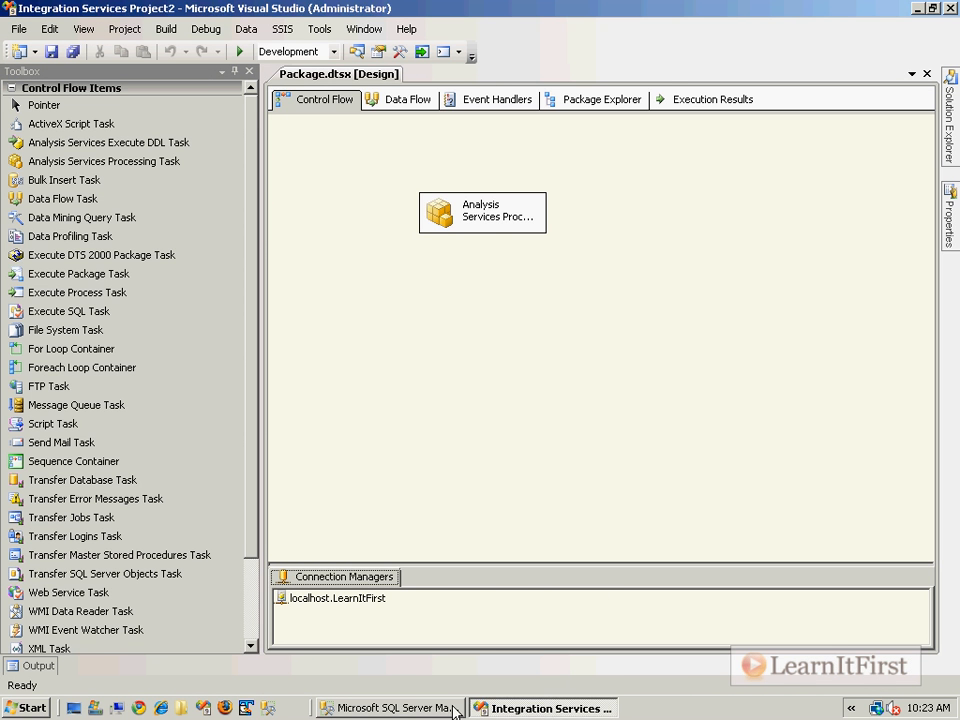
Switch to SQL Server Management Studio and refresh the open Sales cube browser.
click(445, 708)
click(252, 122)
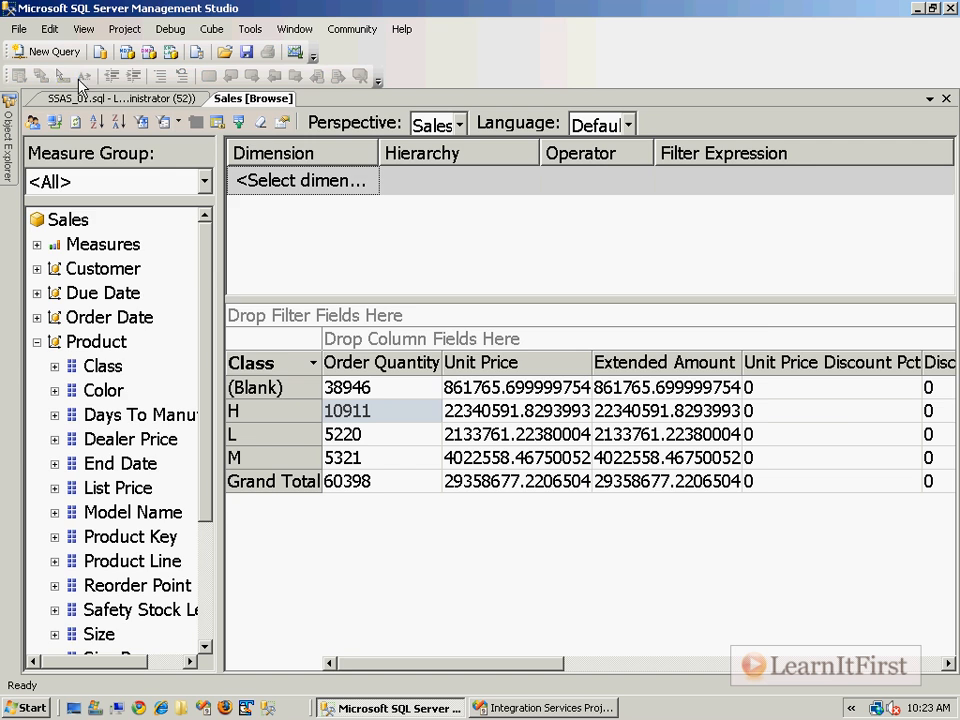
click(76, 123)
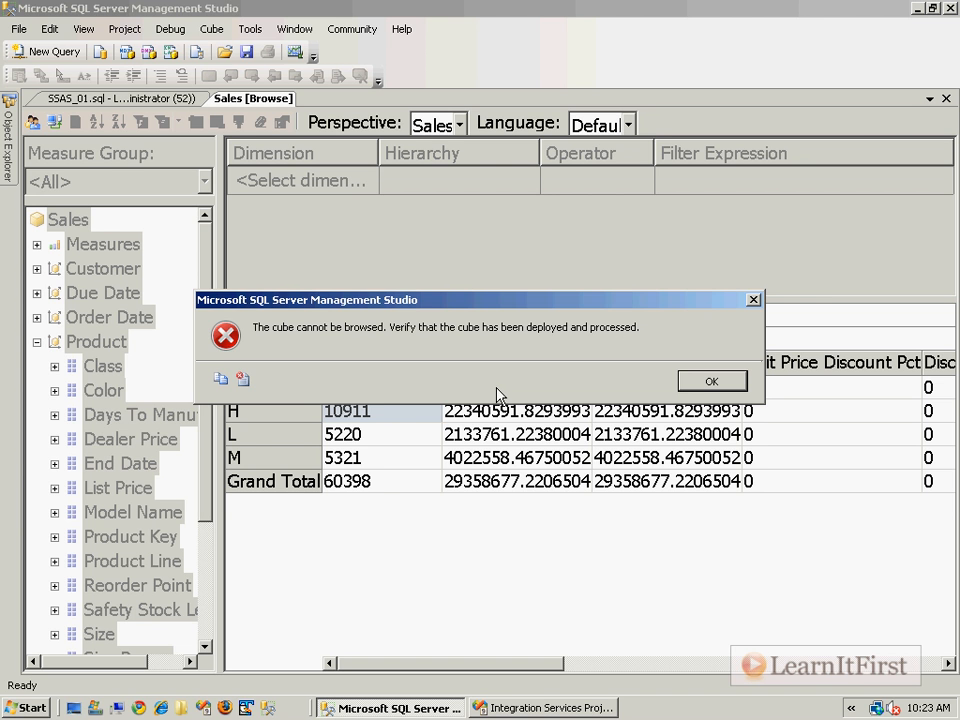
click(707, 381)
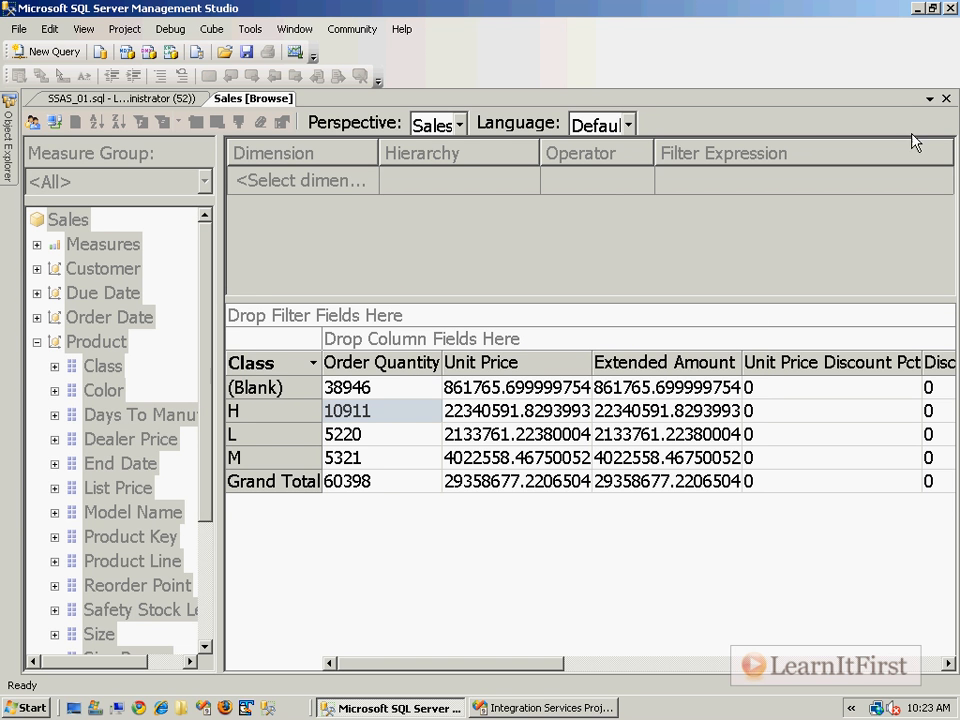
Close the Sales cube browser and refresh the LearnItFirst database in the Analysis Server's object tree.
click(945, 98)
mouse_move(7, 145)
drag(300, 324, 306, 185)
click(33, 176)
click(33, 161)
right_click(120, 191)
click(181, 141)
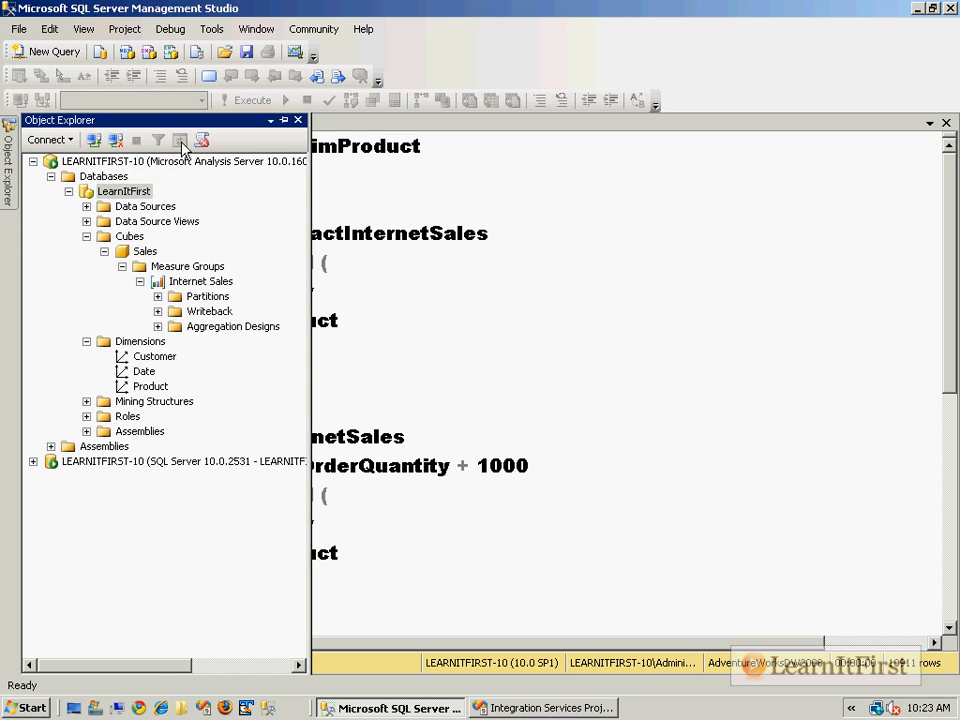
Browse the Sales cube of the LearnItFirst database again.
double_click(129, 236)
right_click(150, 252)
click(195, 263)
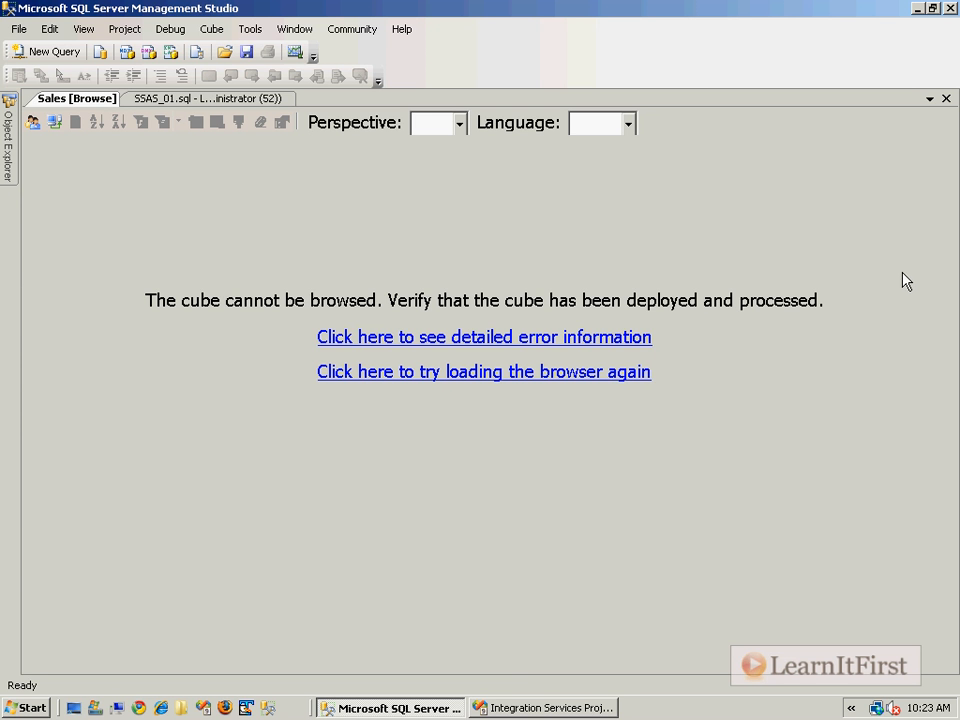
Close the cube browser, switch to Visual Studio, set the processing task's Sales cube option to Process Full, and run the package.
click(946, 98)
key(alt+Tab)
double_click(456, 228)
click(214, 121)
click(660, 229)
click(699, 228)
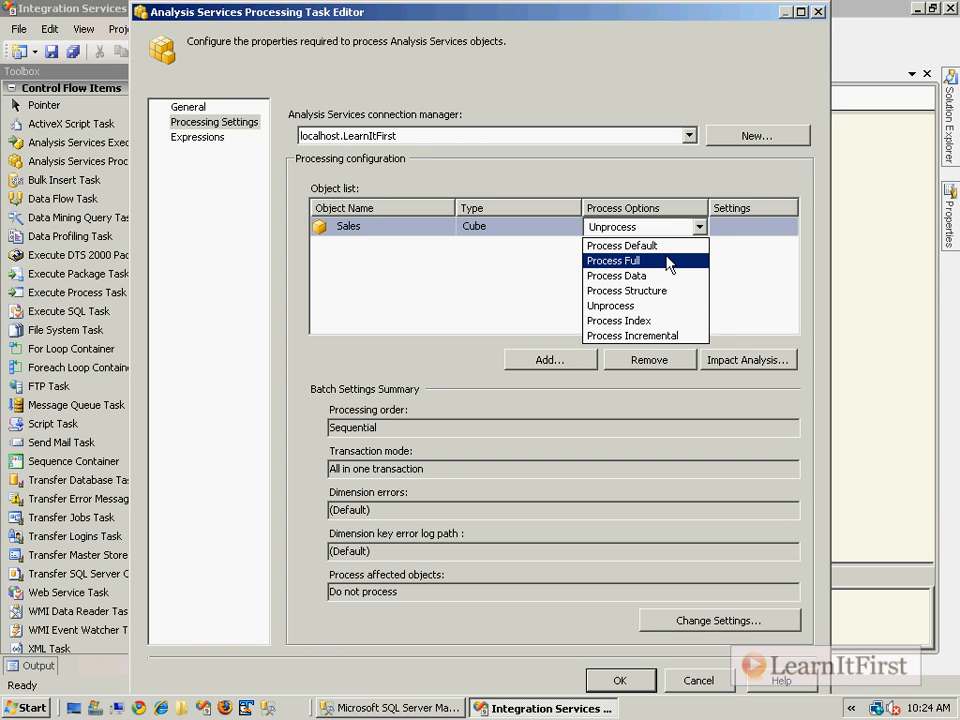
click(668, 262)
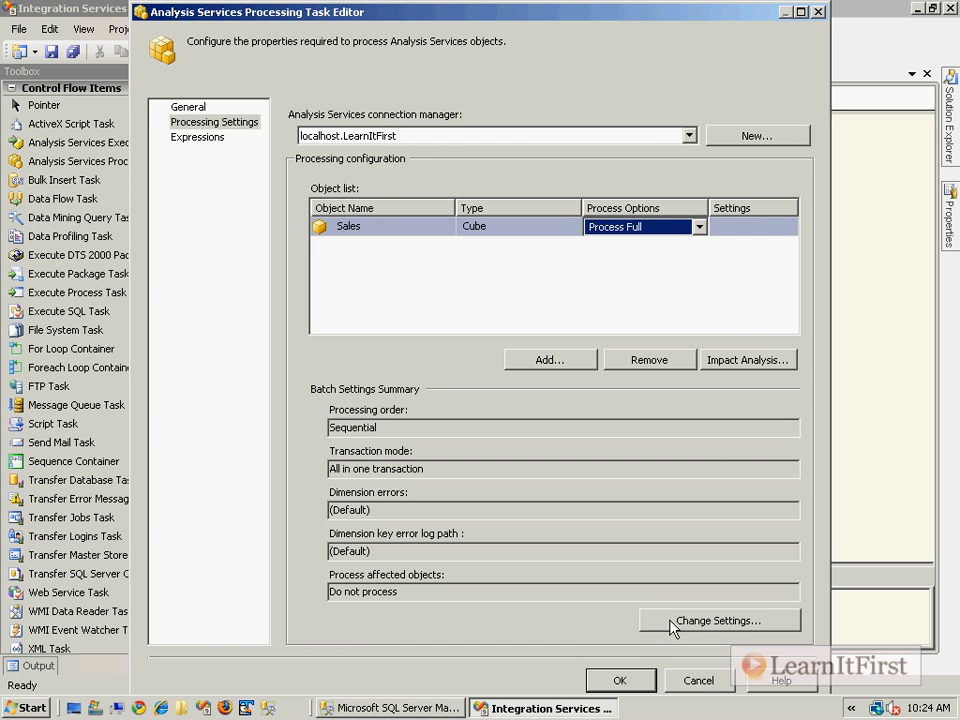
click(620, 681)
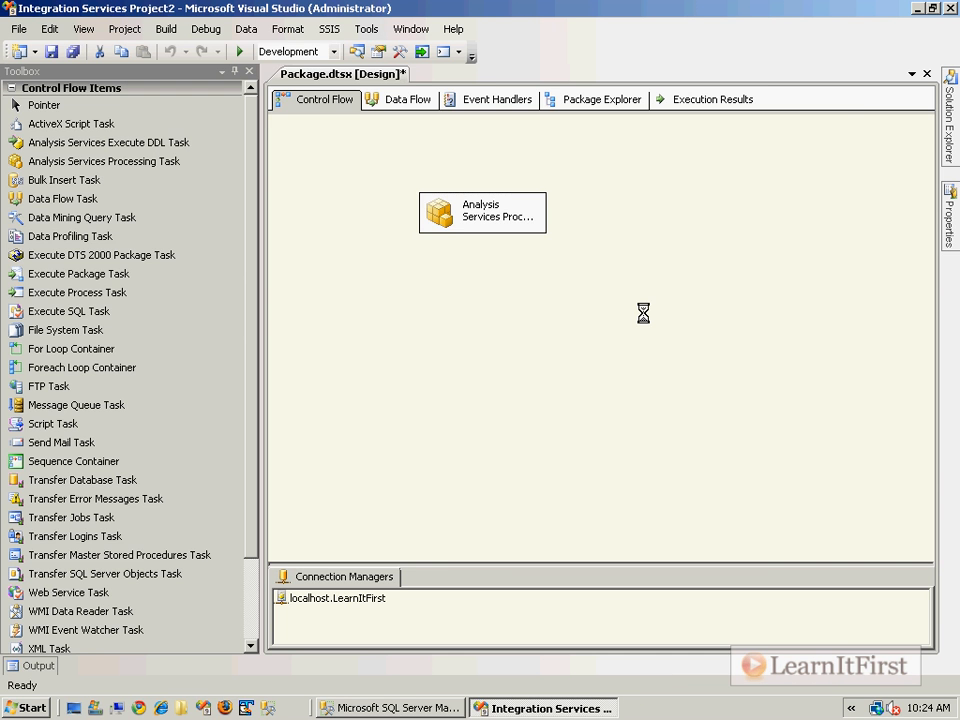
key(F5)
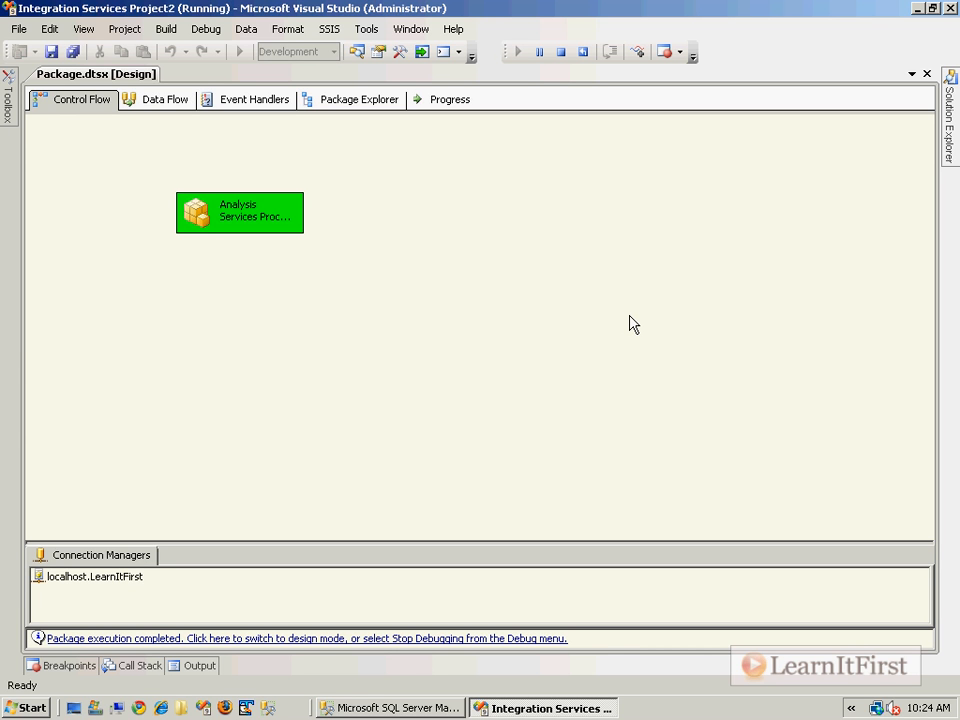
click(413, 640)
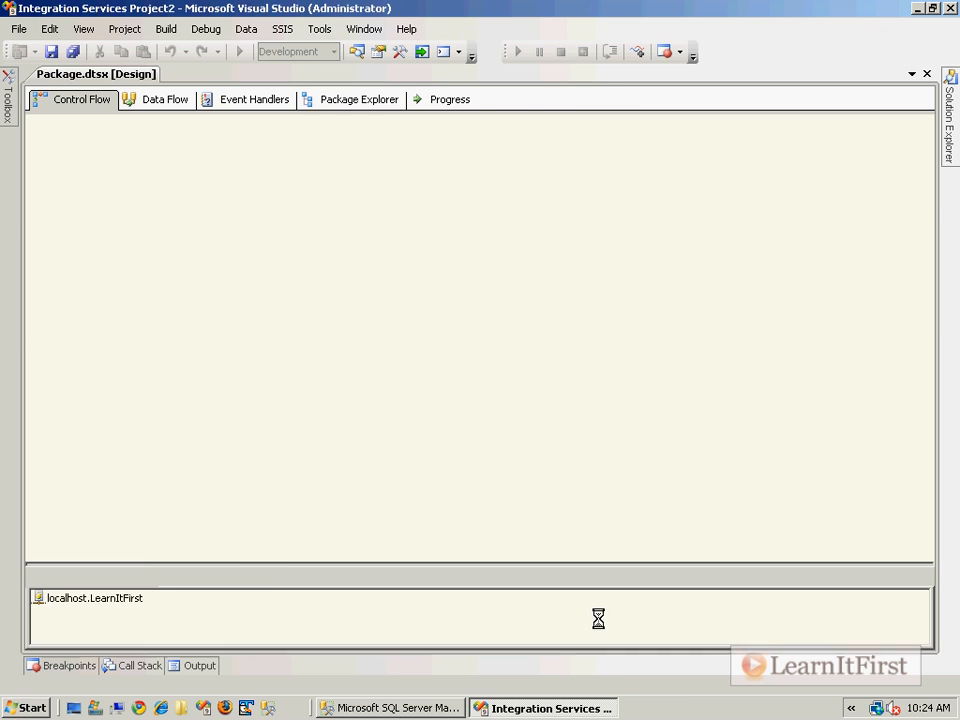
Switch to SQL Server Management Studio and browse the Sales cube of the LearnItFirst database.
click(442, 708)
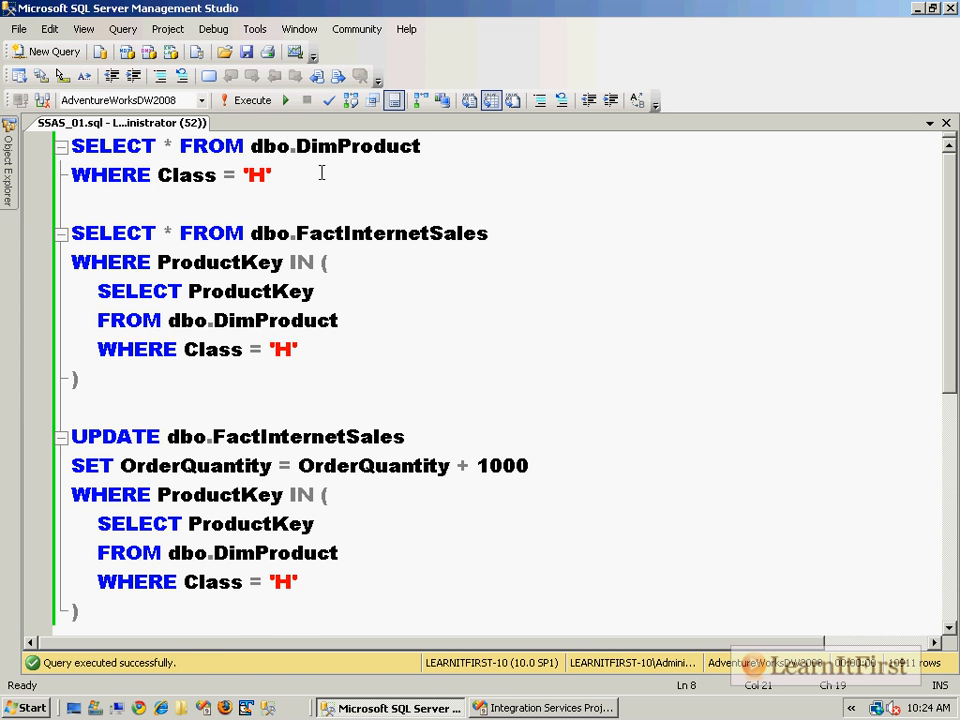
click(5, 135)
click(140, 251)
right_click(150, 252)
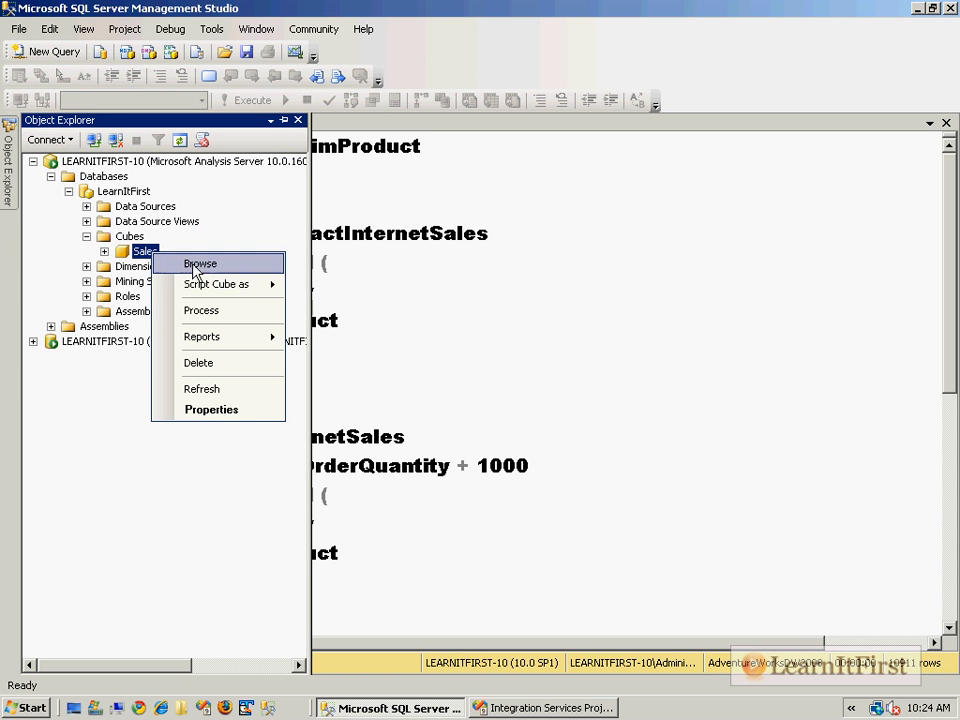
click(243, 264)
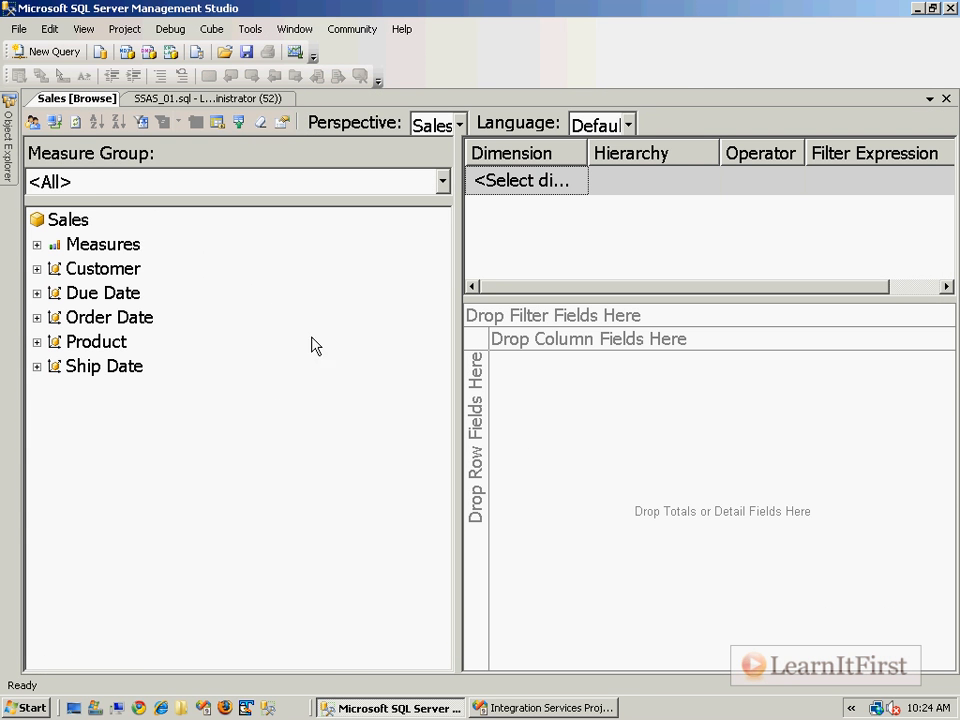
Add all measures to the cube browser's data area with the Product dimension's Class attribute as rows, and widen the results pane.
click(99, 254)
drag(123, 254, 582, 410)
click(36, 342)
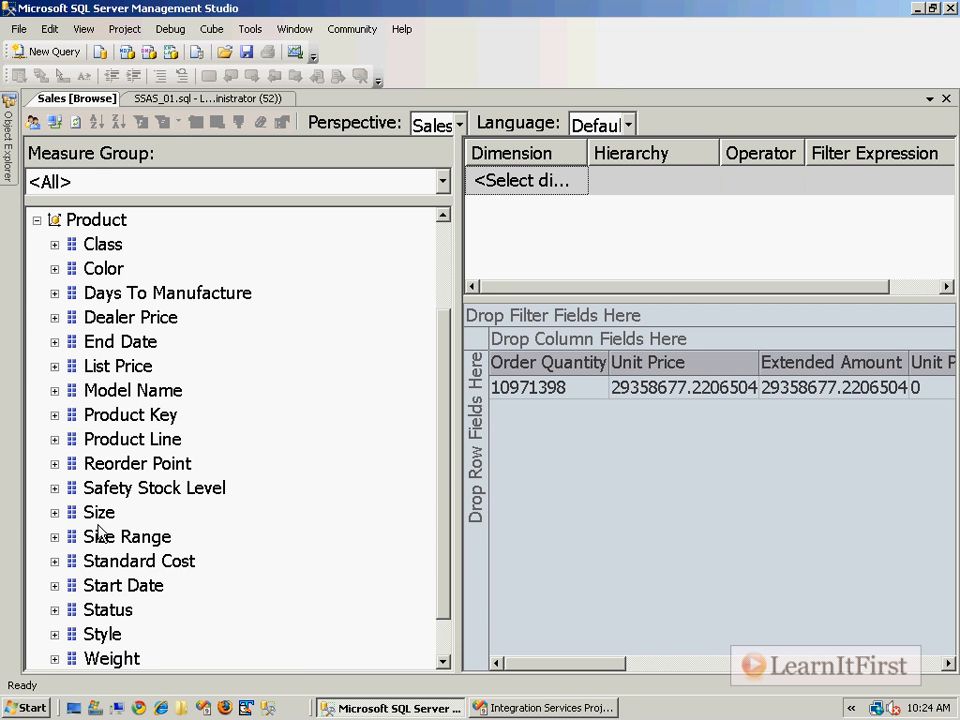
drag(104, 250, 478, 452)
drag(456, 194, 152, 186)
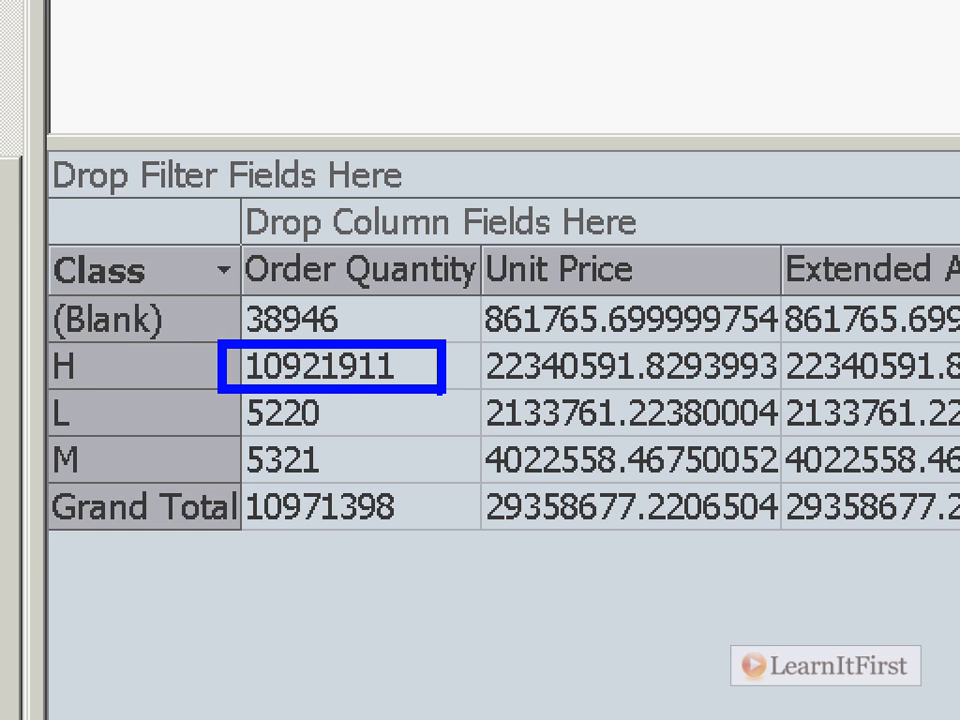
Open the Calculator through a command prompt, multiply 10911 by 1001, and close both windows.
key(super+r)
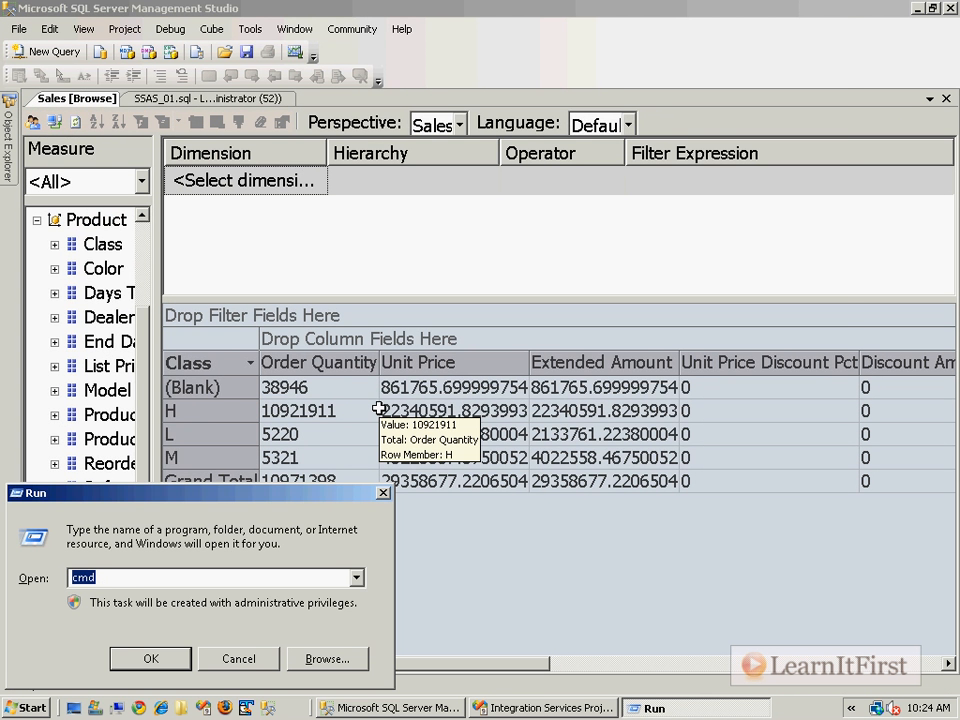
key(Return)
text(calc)
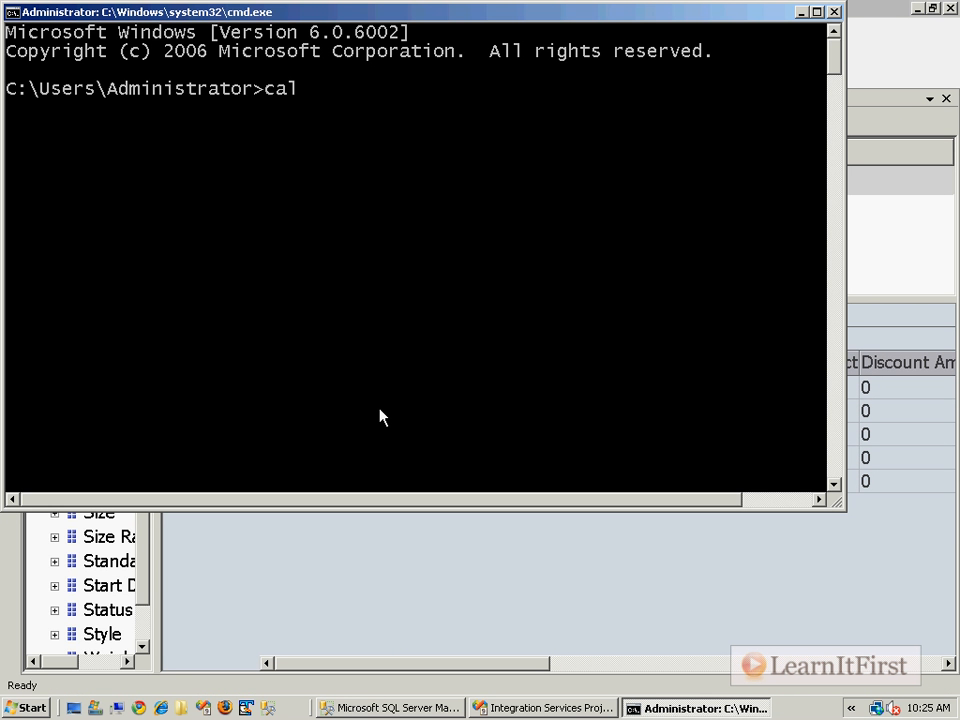
key(Return)
text(10911.)
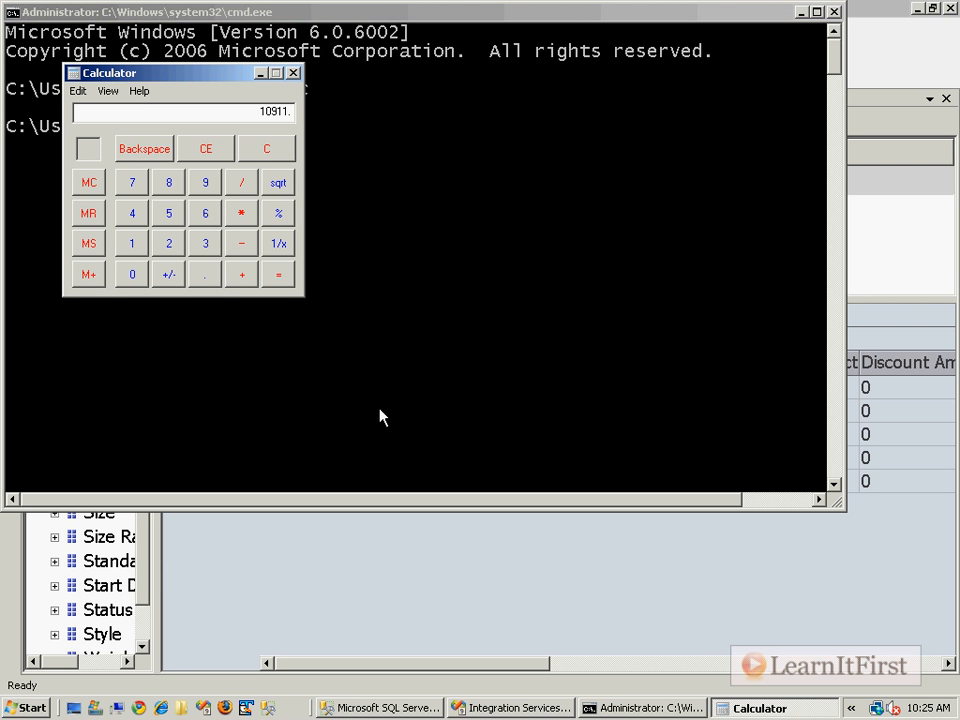
text(*1001=)
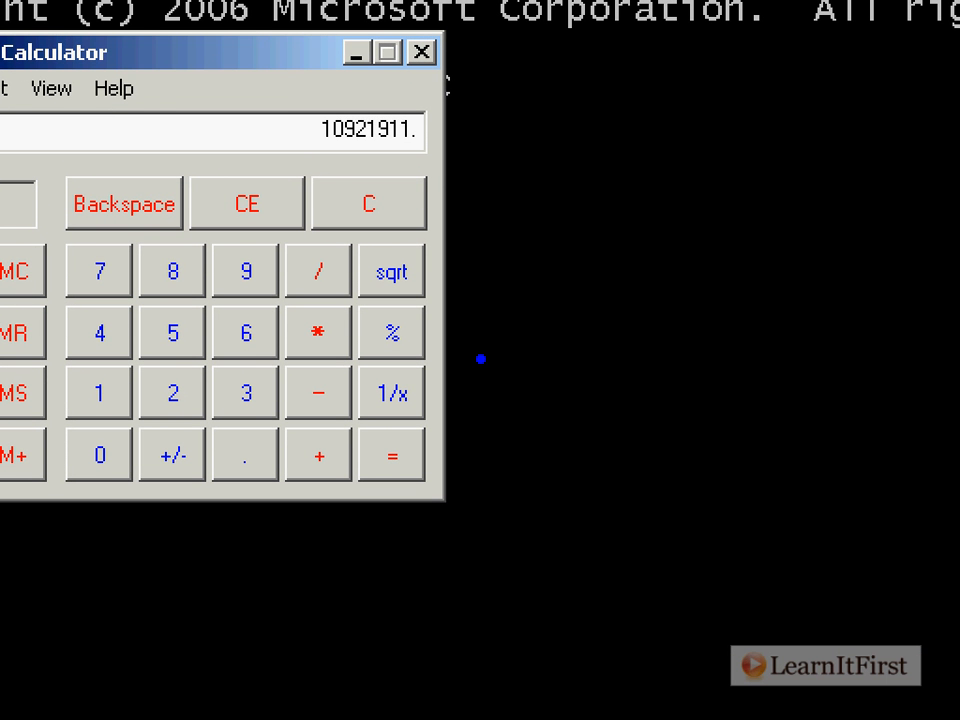
drag(289, 100, 460, 177)
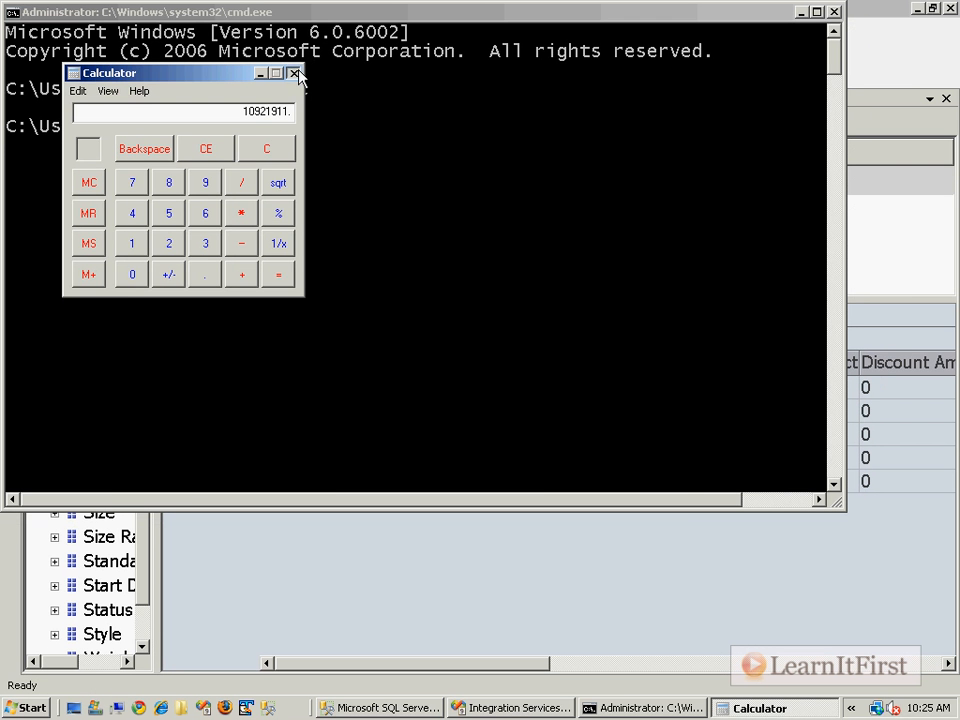
click(294, 73)
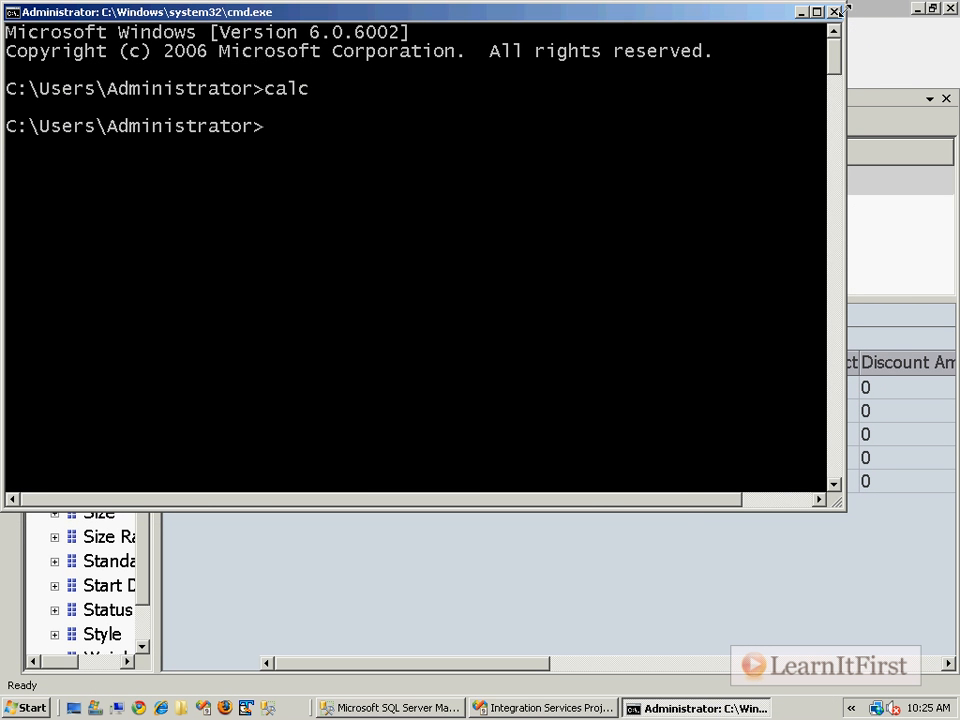
click(835, 12)
In SSAS_01.sql, change the UPDATE statement to subtract 1000 from OrderQuantity and execute only that statement.
click(172, 100)
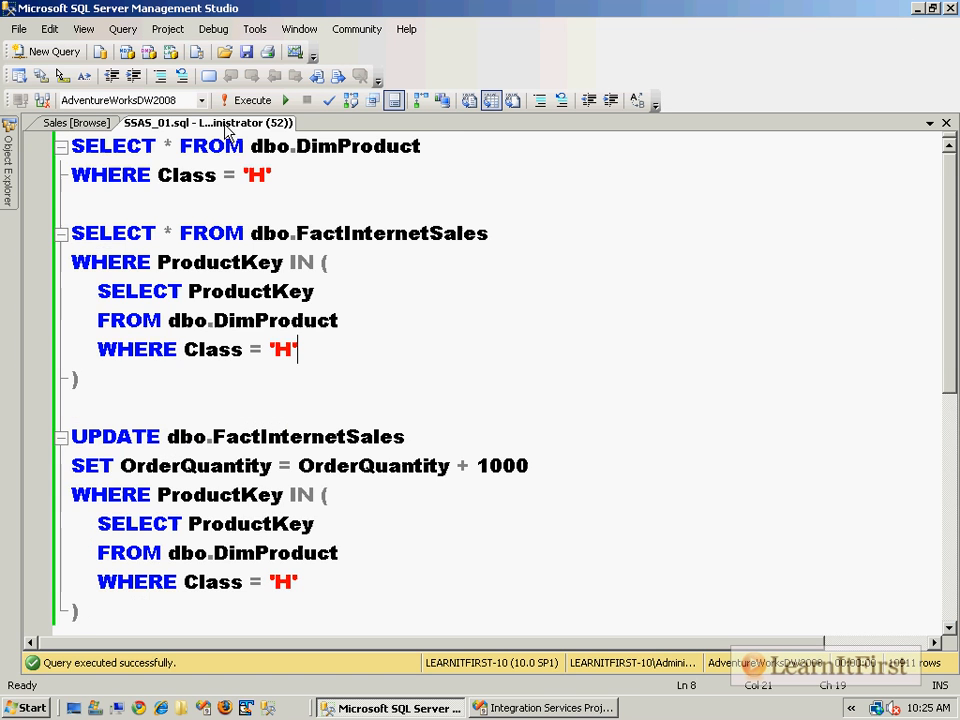
scroll(388, 353, down, 2)
drag(80, 437, 334, 208)
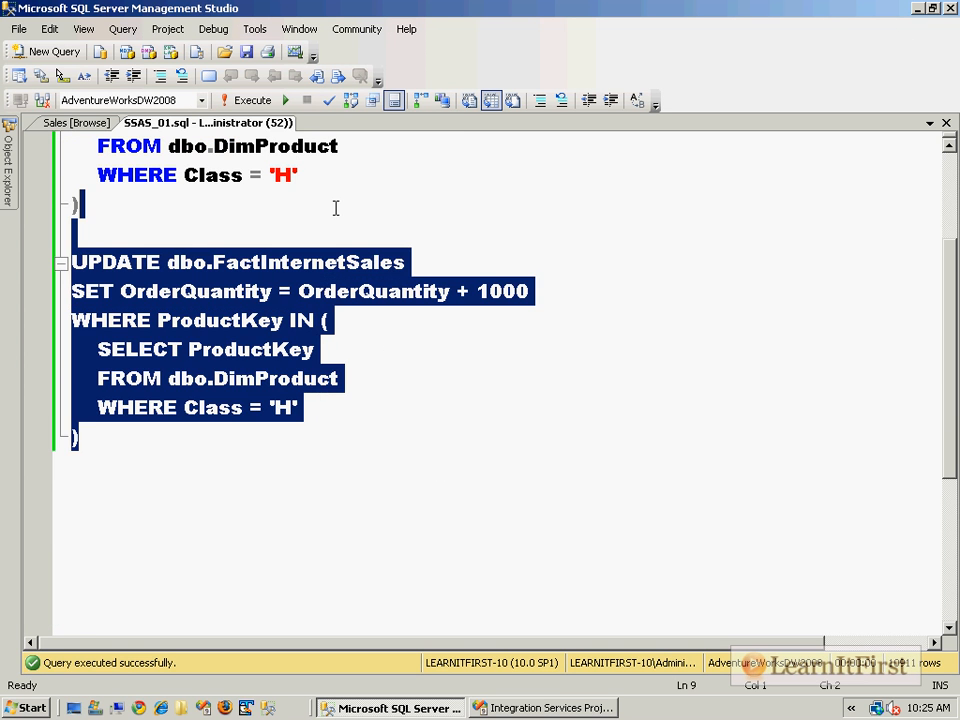
click(349, 386)
double_click(461, 291)
text(-)
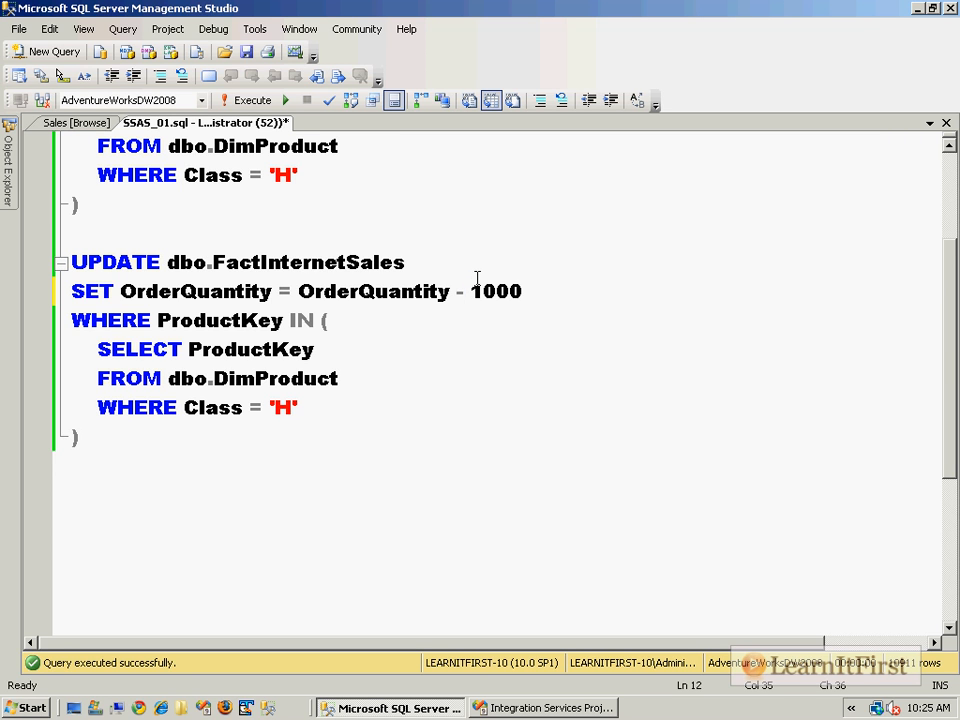
drag(326, 230, 296, 510)
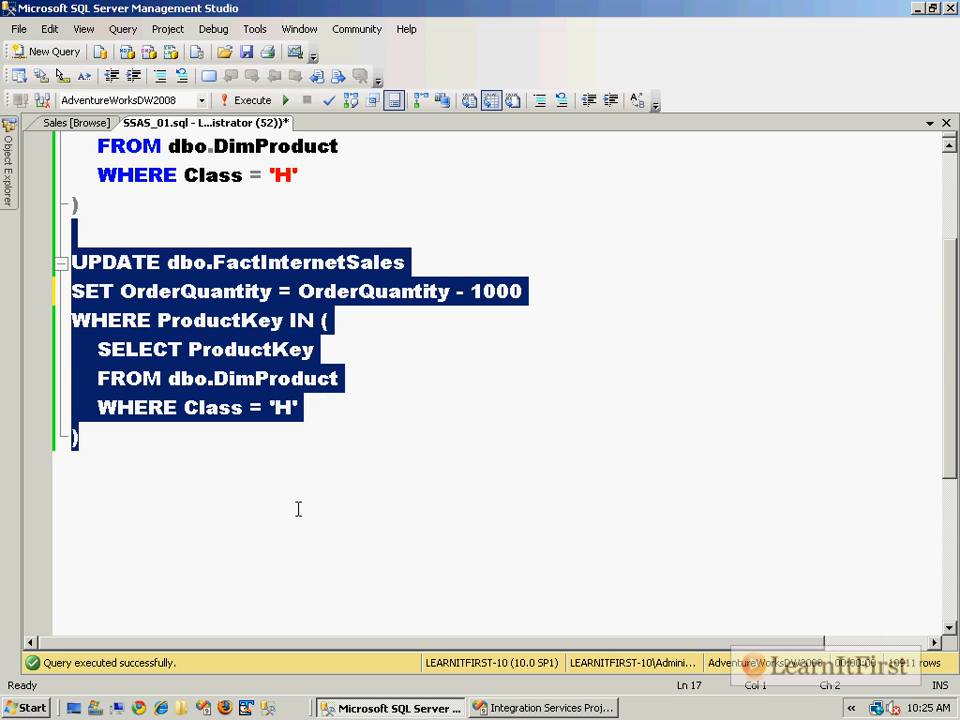
key(F5)
click(411, 354)
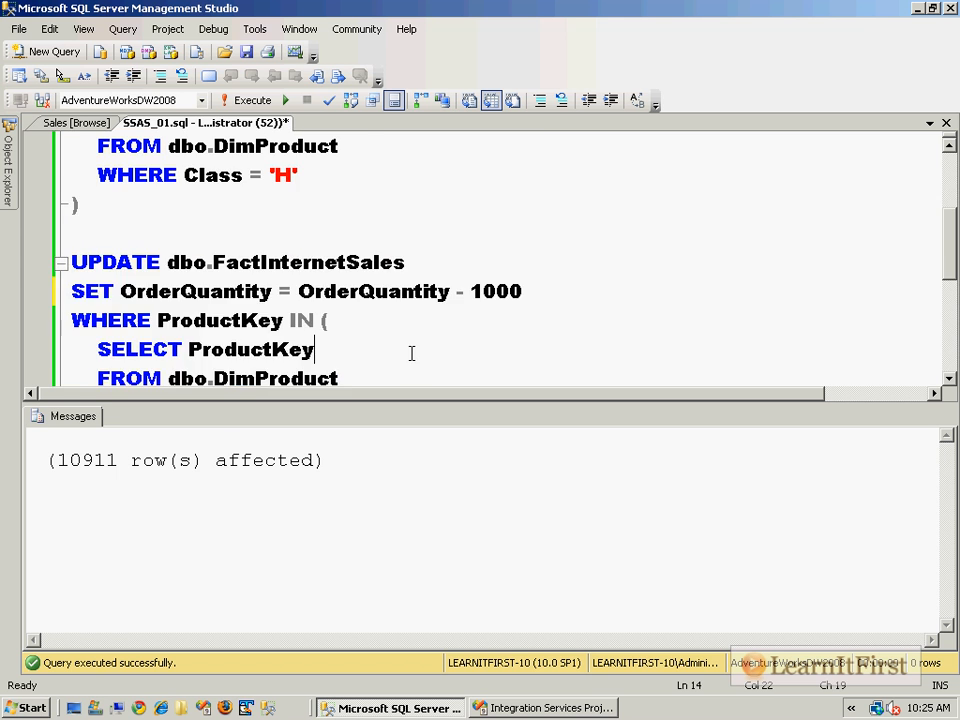
Execute only the FactInternetSales SELECT for class 'H' products and examine the OrderQuantity column in the results.
scroll(411, 354, up, 2)
drag(326, 196, 72, 146)
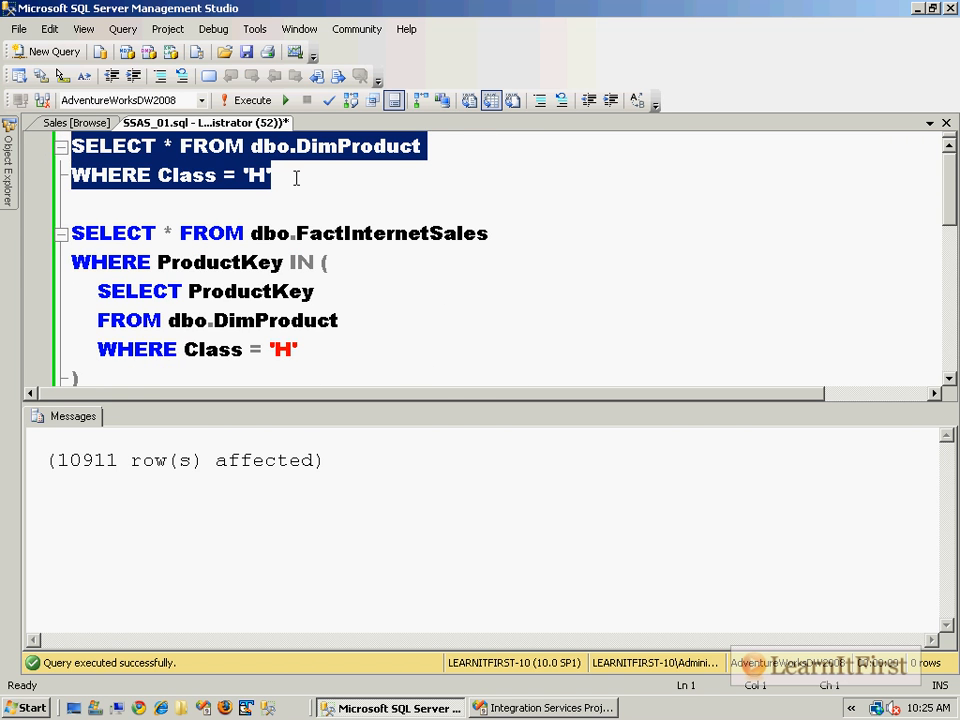
scroll(300, 210, down, 1)
drag(165, 290, 72, 146)
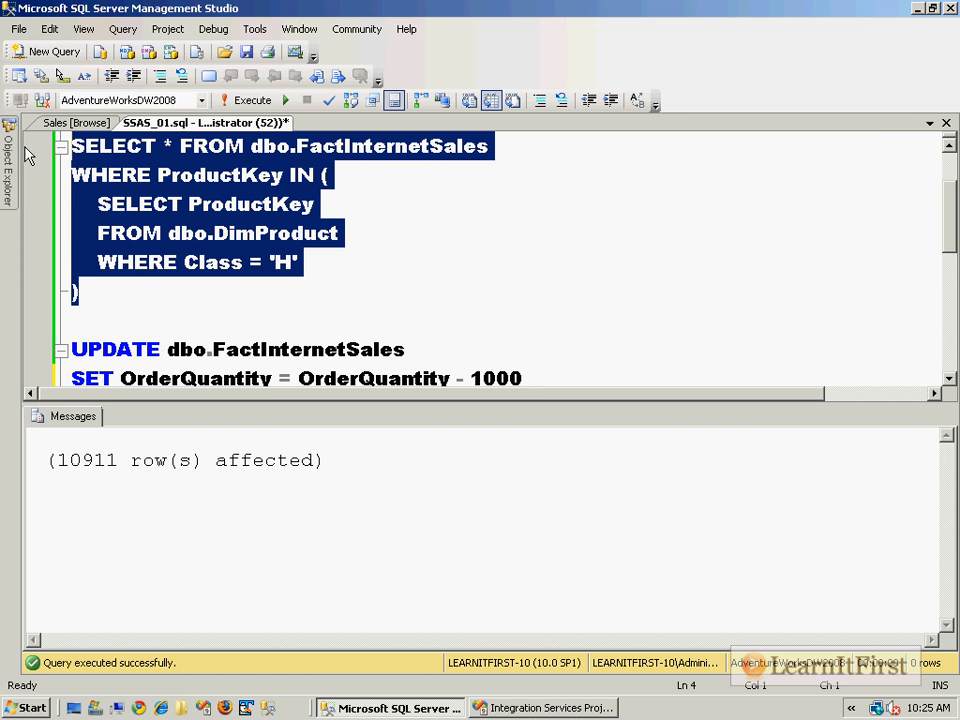
key(F5)
drag(241, 640, 424, 640)
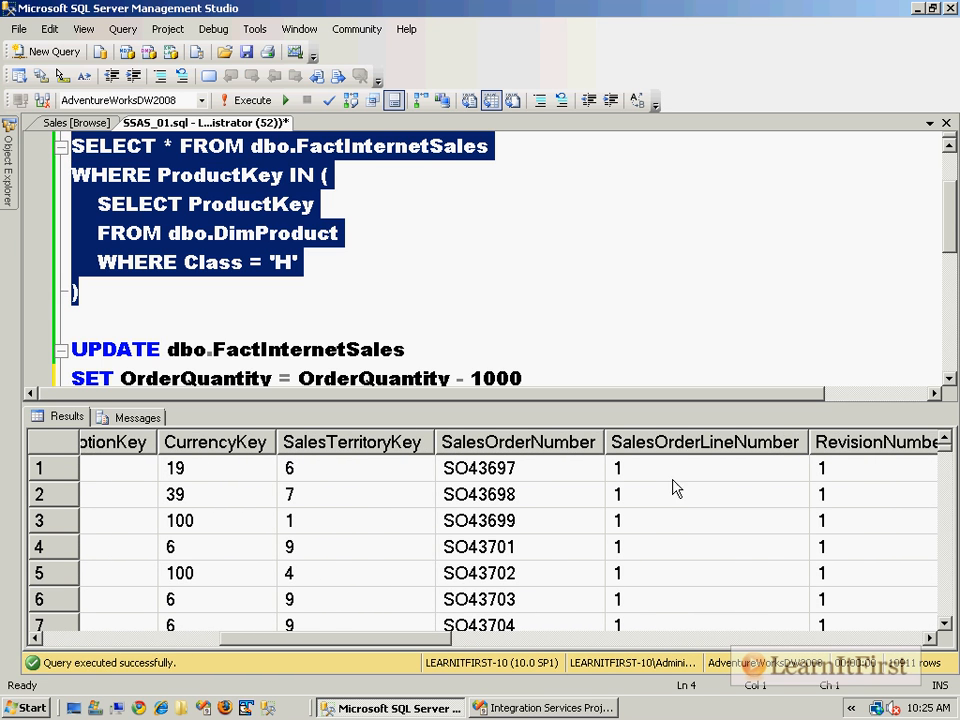
click(505, 638)
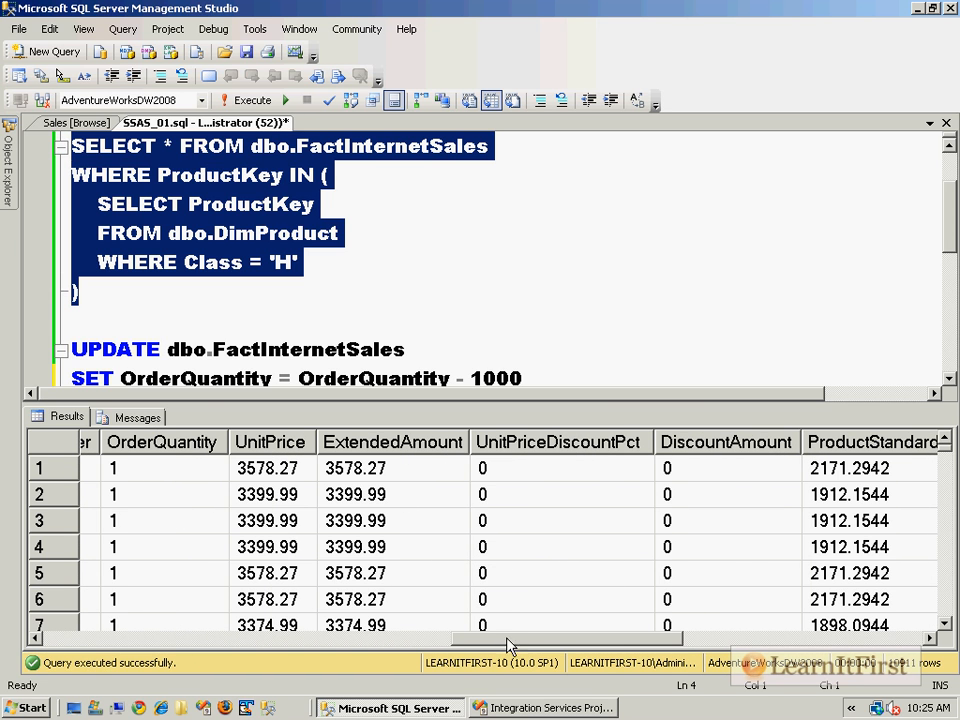
click(160, 442)
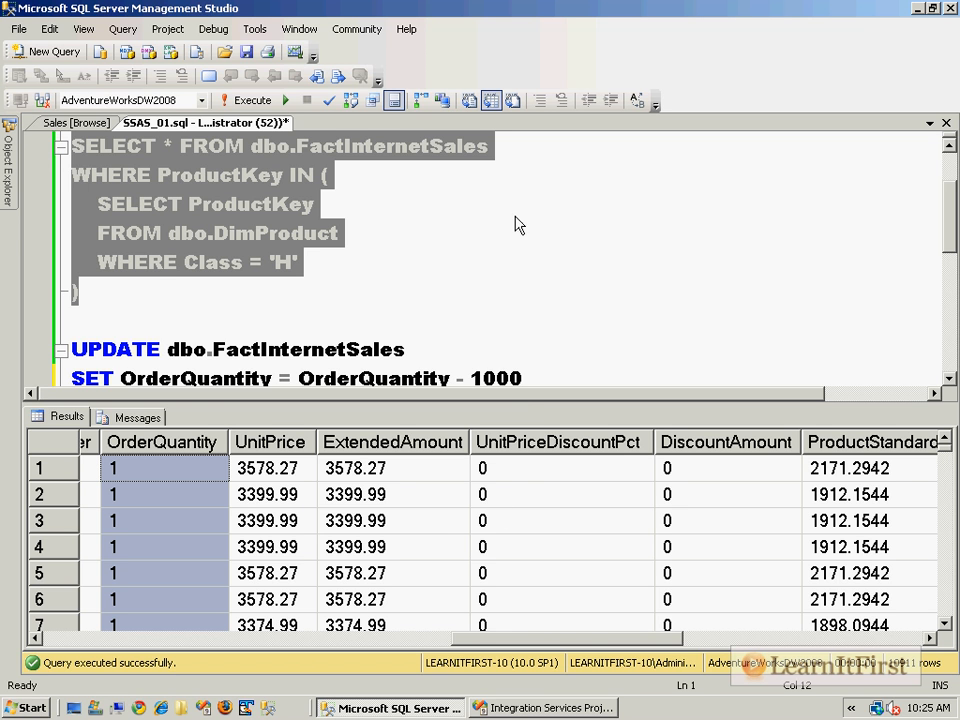
Return to the Sales cube browser and examine the Order Quantity of class H.
click(75, 122)
click(499, 238)
click(78, 124)
click(326, 412)
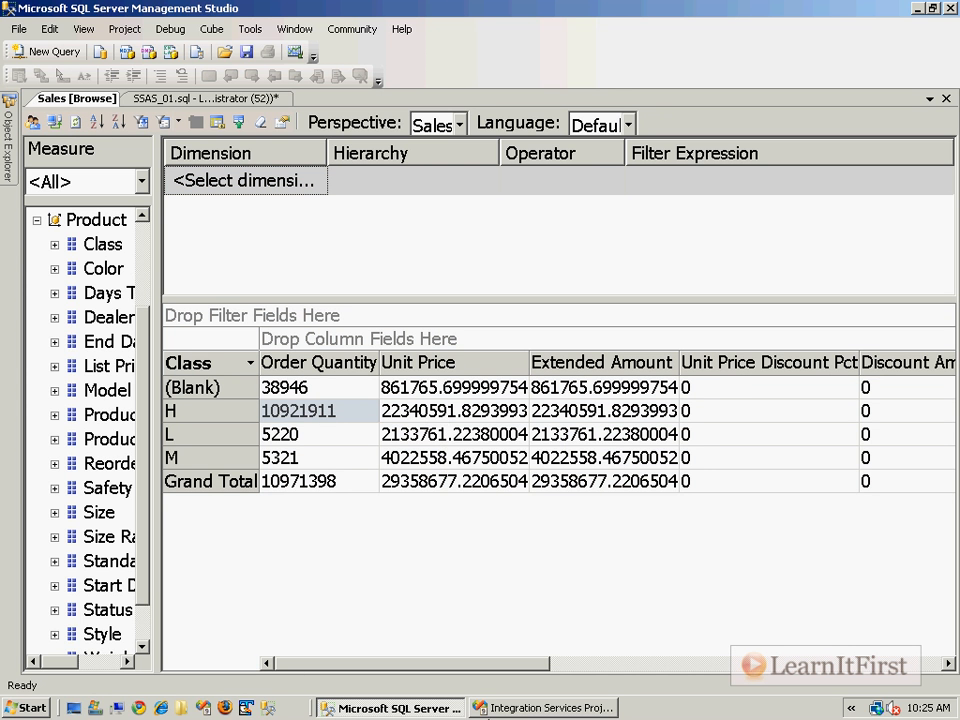
Switch to Visual Studio, set the Sales cube's process option to Process Data in the processing task, and run the package.
click(550, 708)
double_click(446, 230)
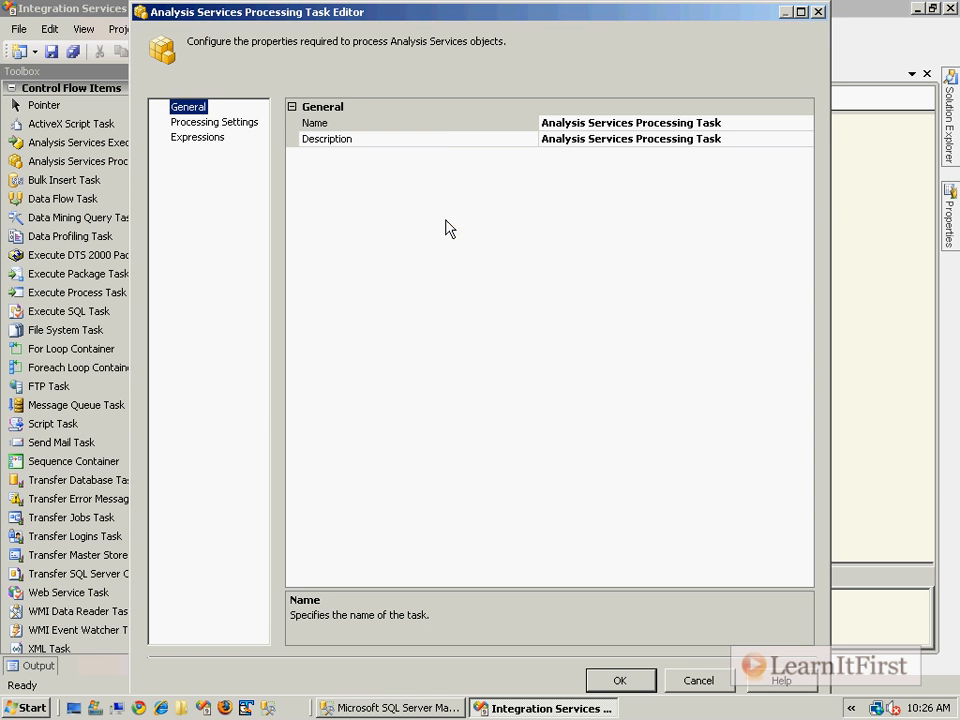
click(224, 124)
click(698, 227)
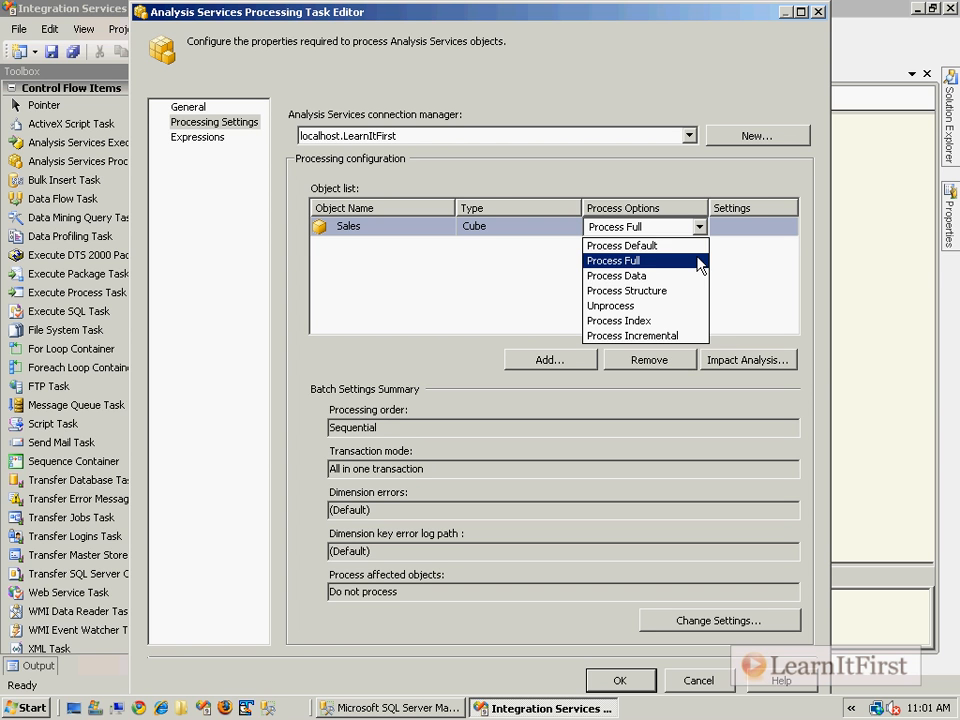
click(505, 182)
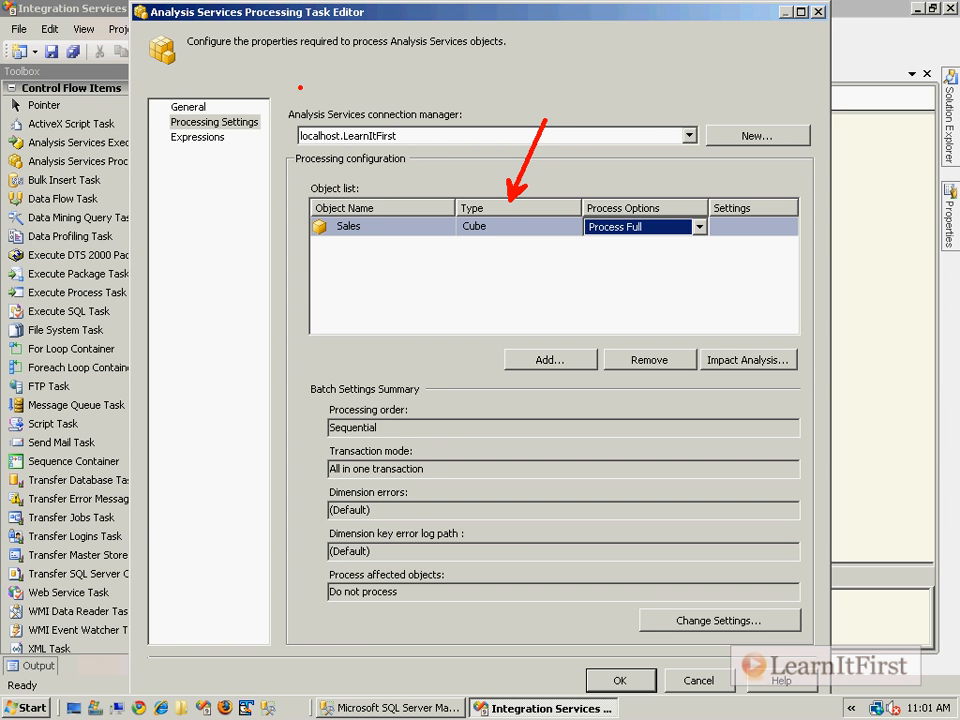
key(Escape)
click(694, 226)
click(697, 227)
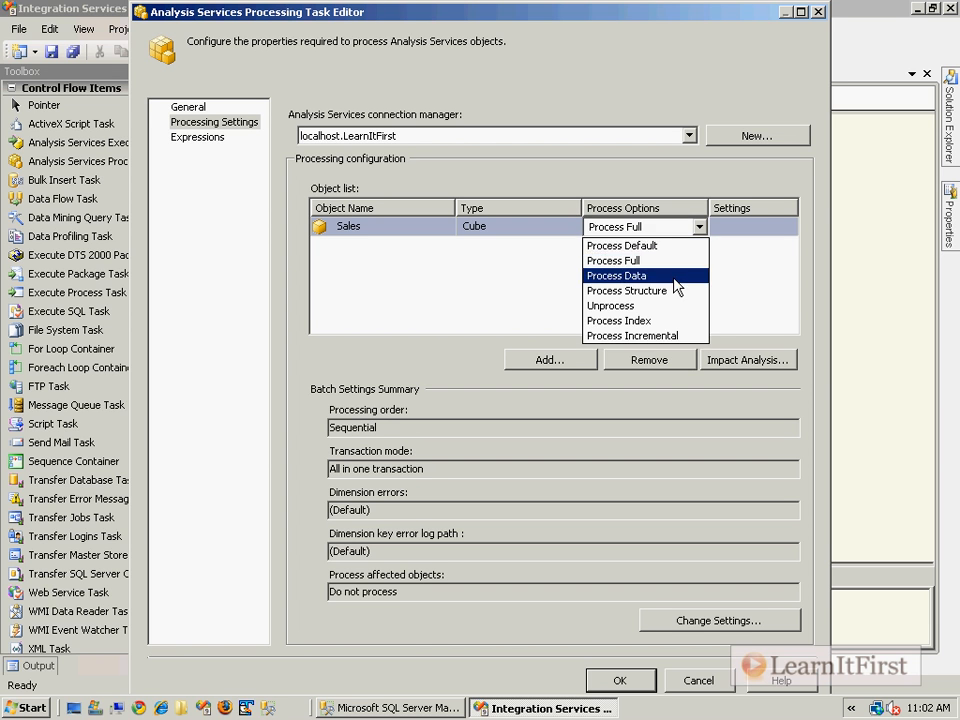
click(676, 276)
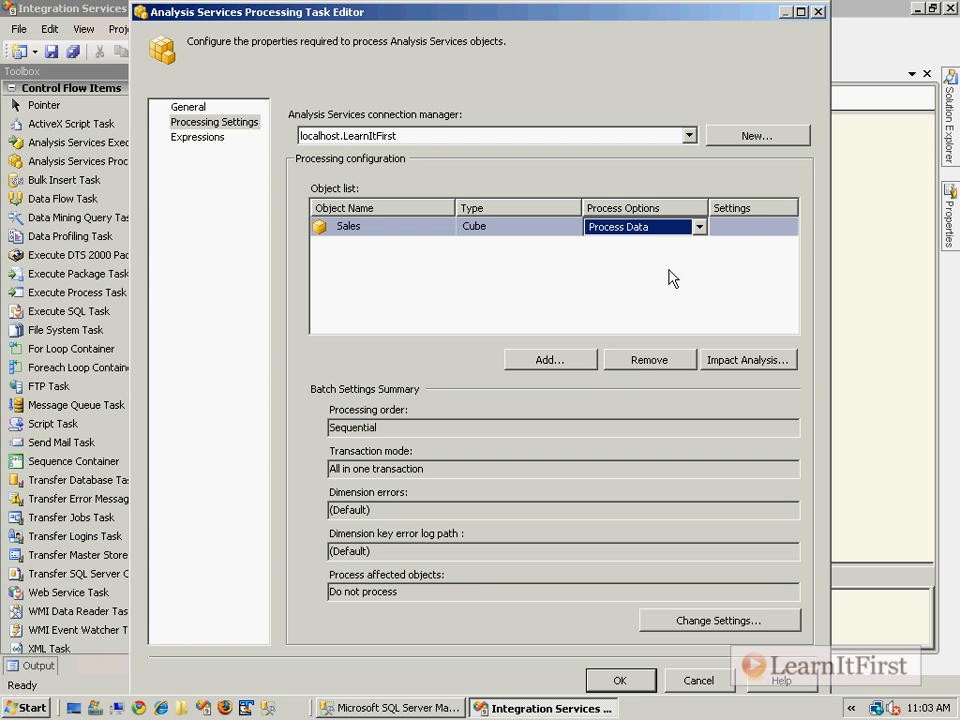
click(617, 680)
key(F5)
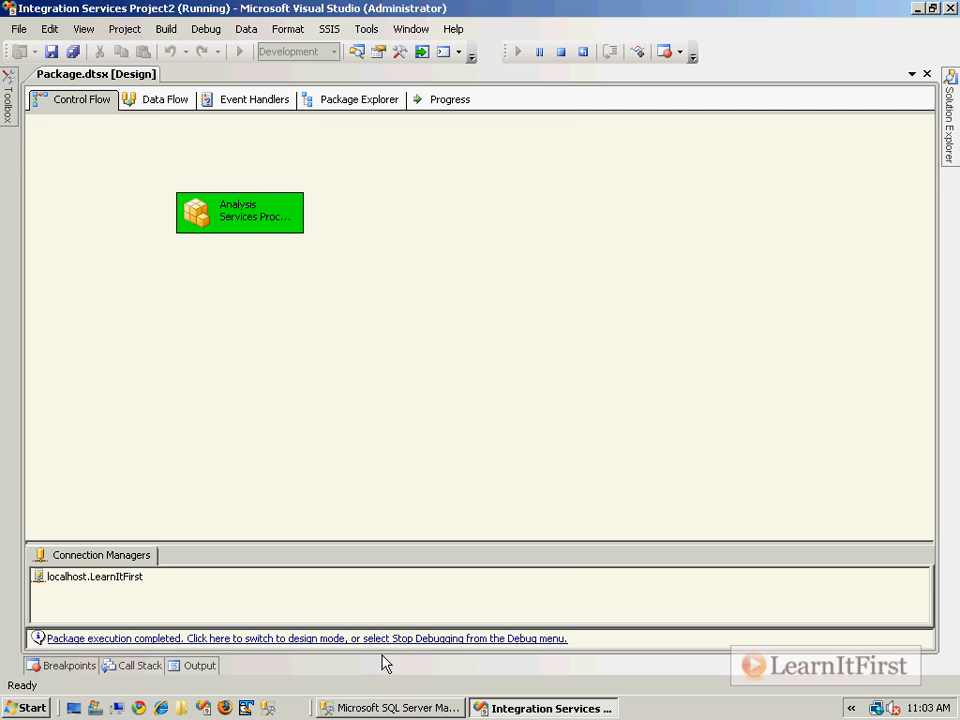
click(401, 642)
Switch to SQL Server Management Studio and recheck the class H Order Quantity in the open Sales cube browser.
click(428, 709)
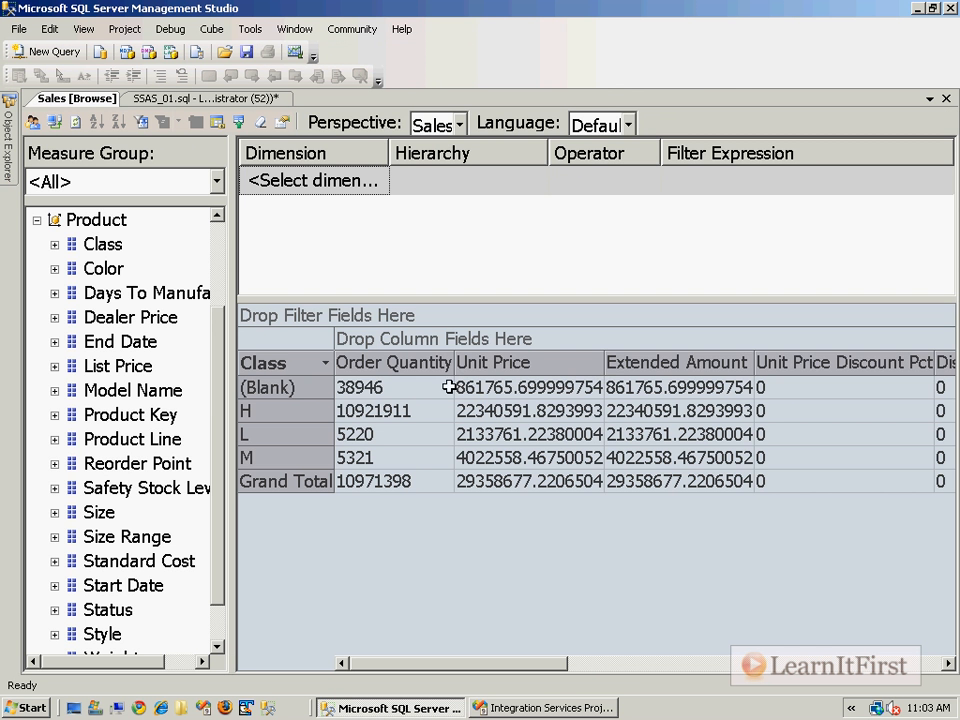
click(392, 412)
mouse_move(512, 424)
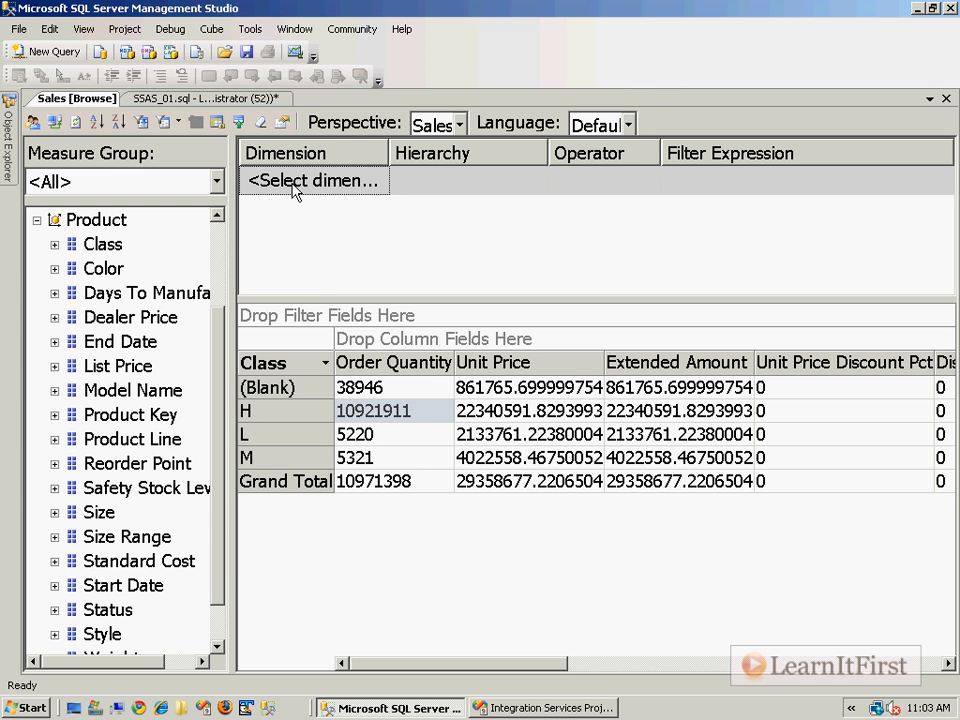
Refresh the Sales cube browser results and examine the Order Quantity of class H.
click(76, 123)
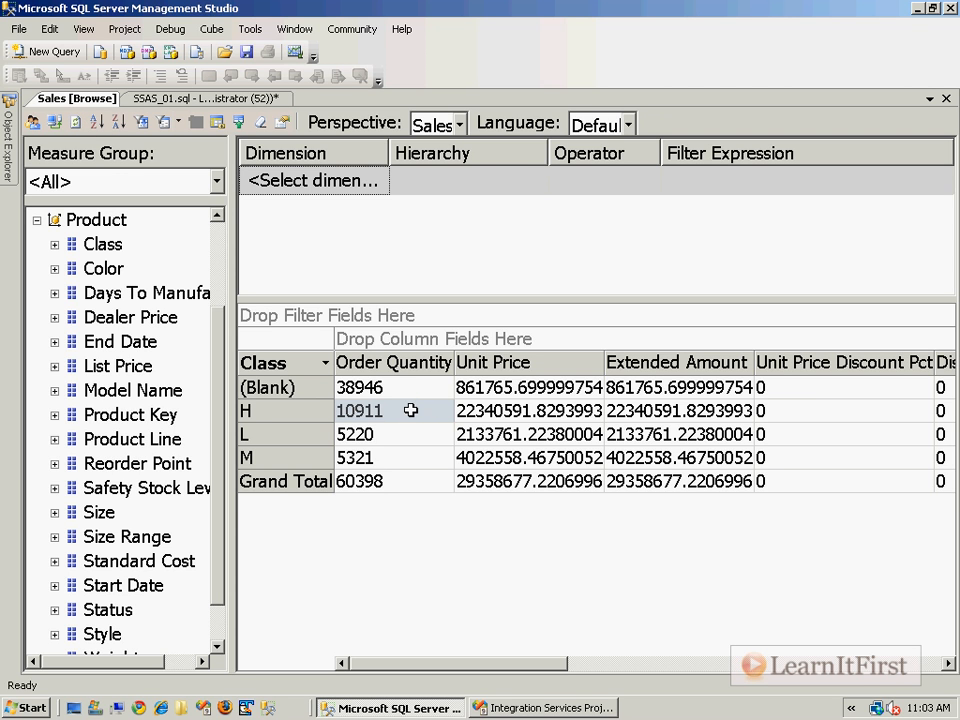
drag(400, 407, 467, 325)
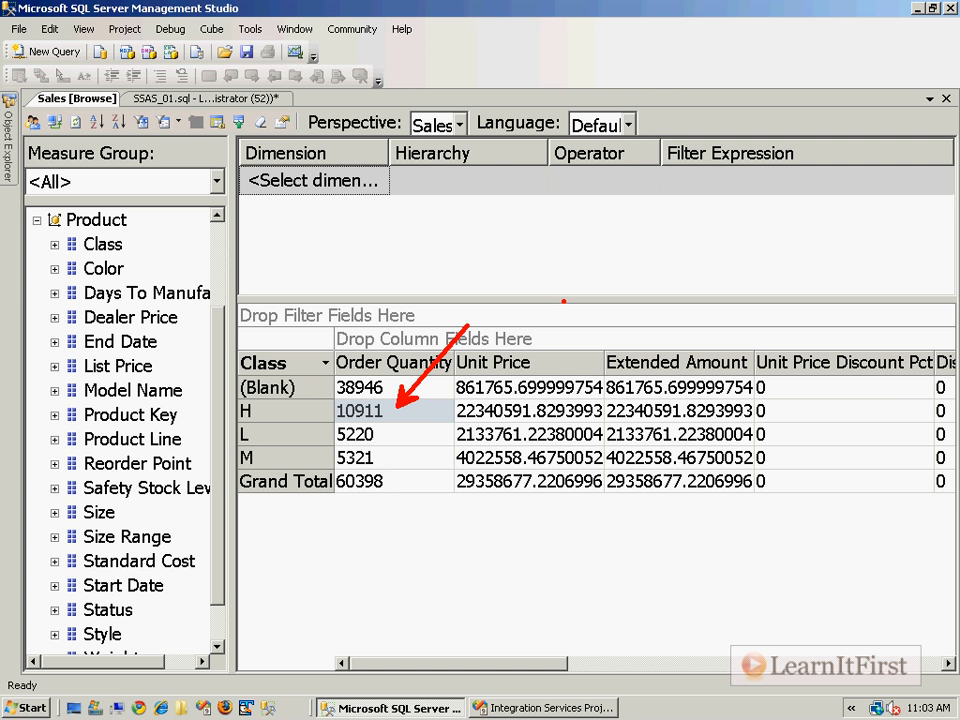
key(Escape)
Switch to Visual Studio and try the Parallel processing order in the Analysis Services Processing Task's batch settings.
click(544, 707)
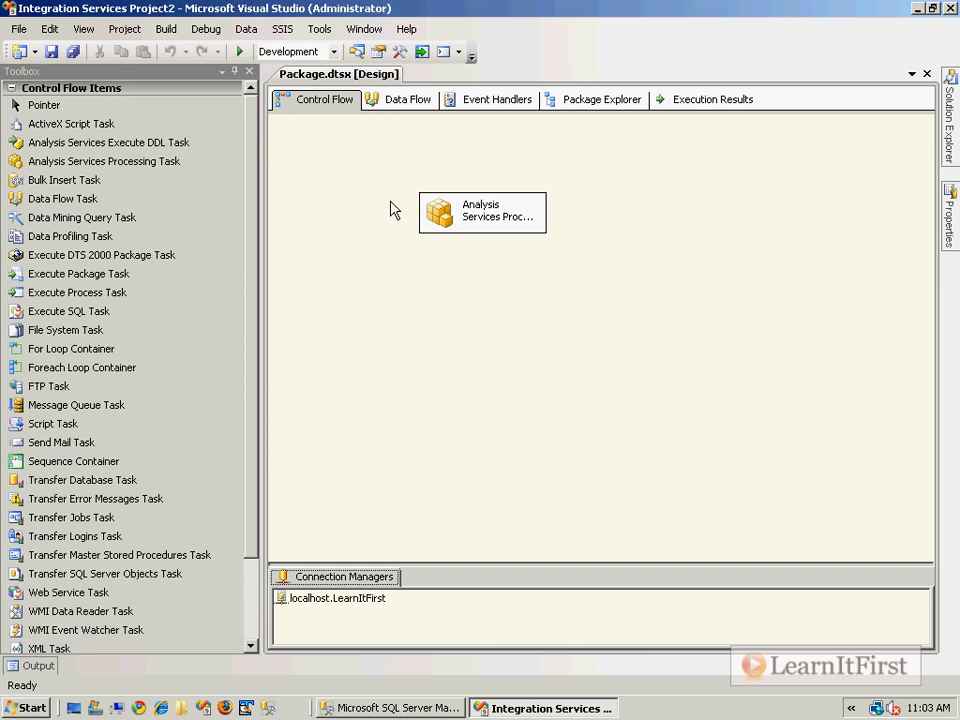
double_click(467, 226)
click(214, 122)
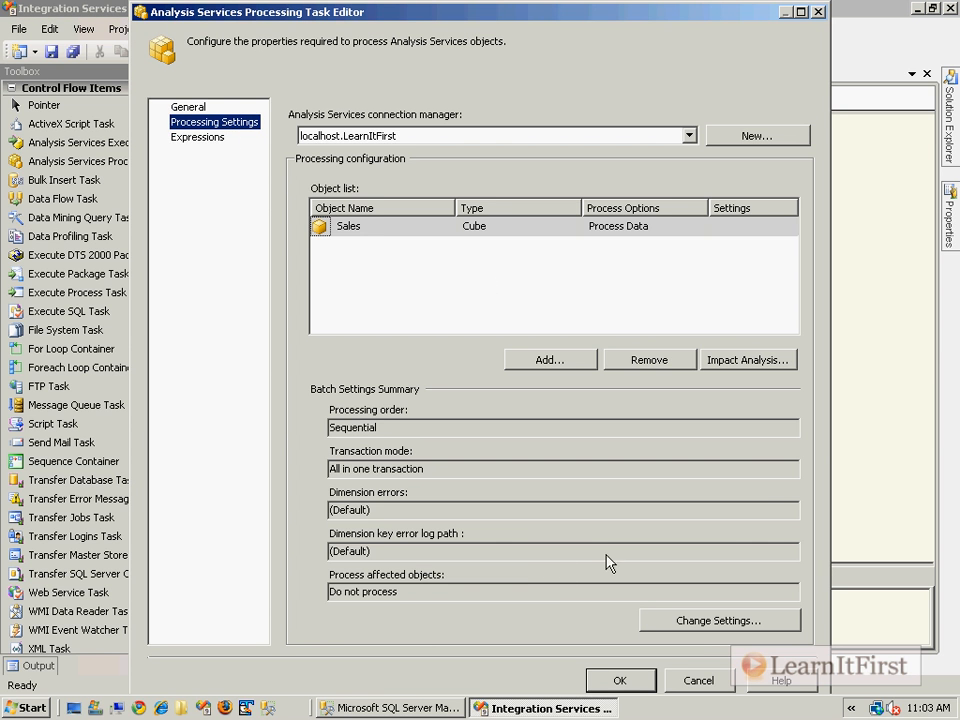
click(706, 620)
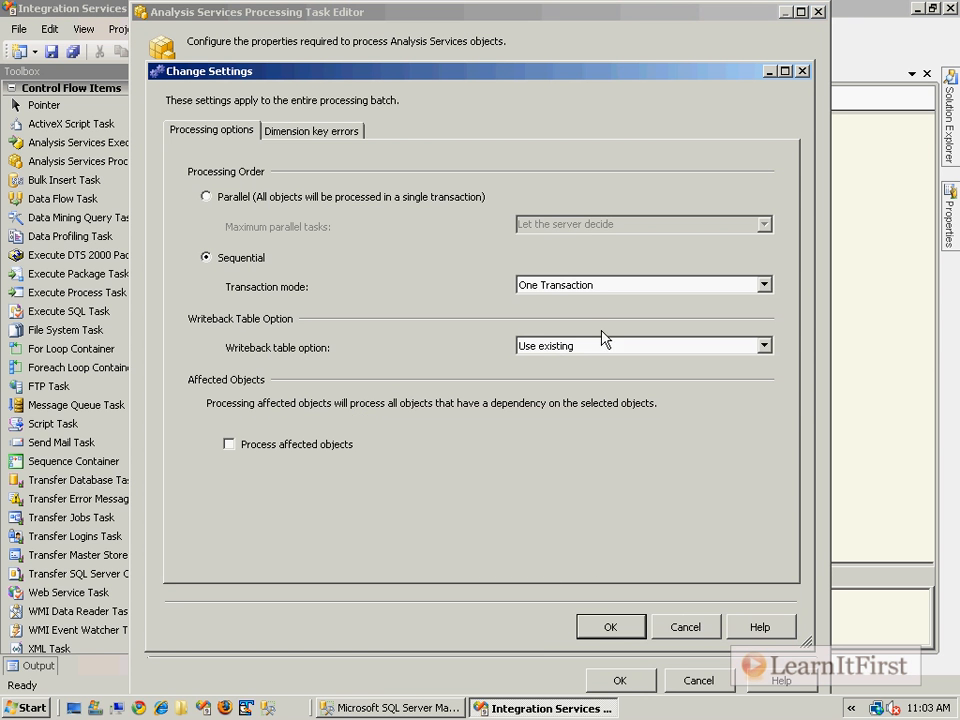
click(222, 197)
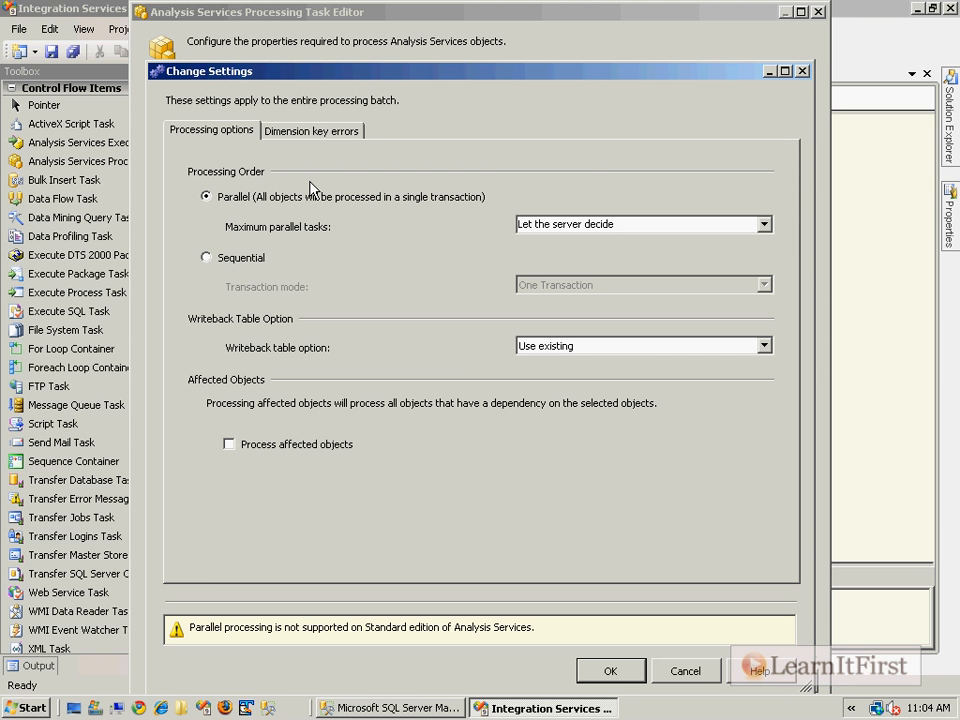
click(685, 671)
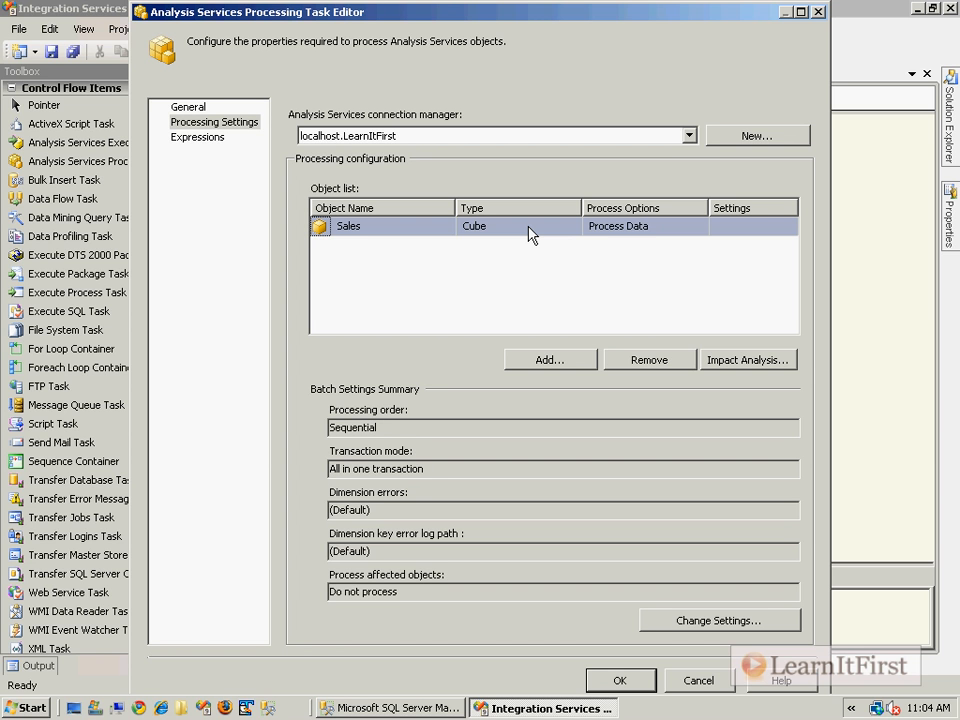
Replace the Sales cube in the task's object list with the Date dimension, the Internet Sales partition and the Product dimension.
click(645, 362)
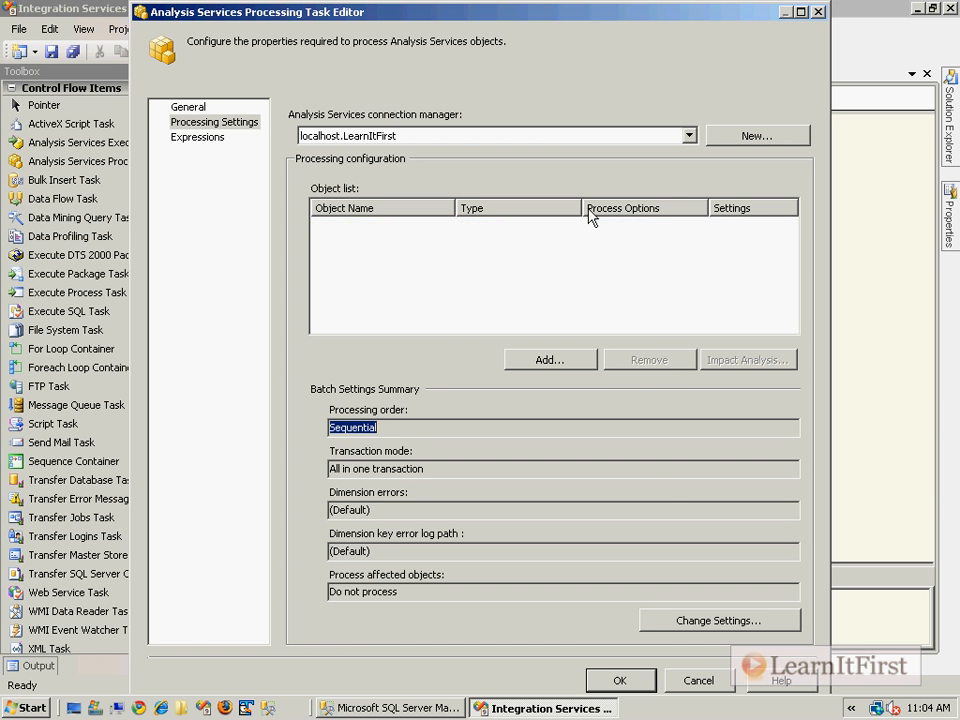
click(566, 360)
click(330, 292)
click(366, 307)
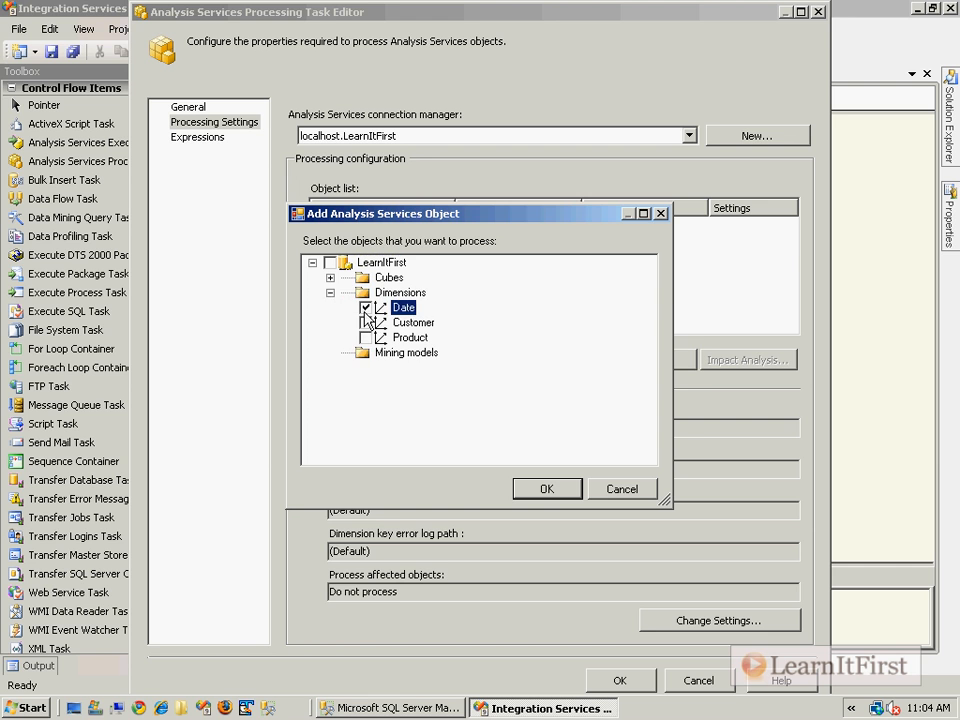
click(330, 277)
click(348, 292)
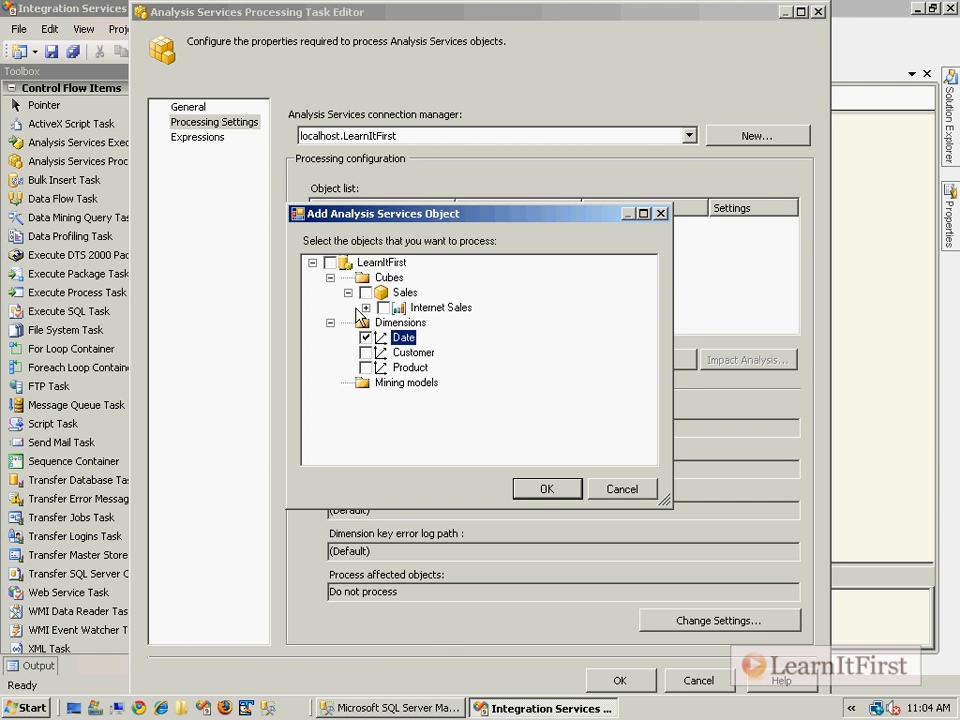
click(366, 307)
click(401, 323)
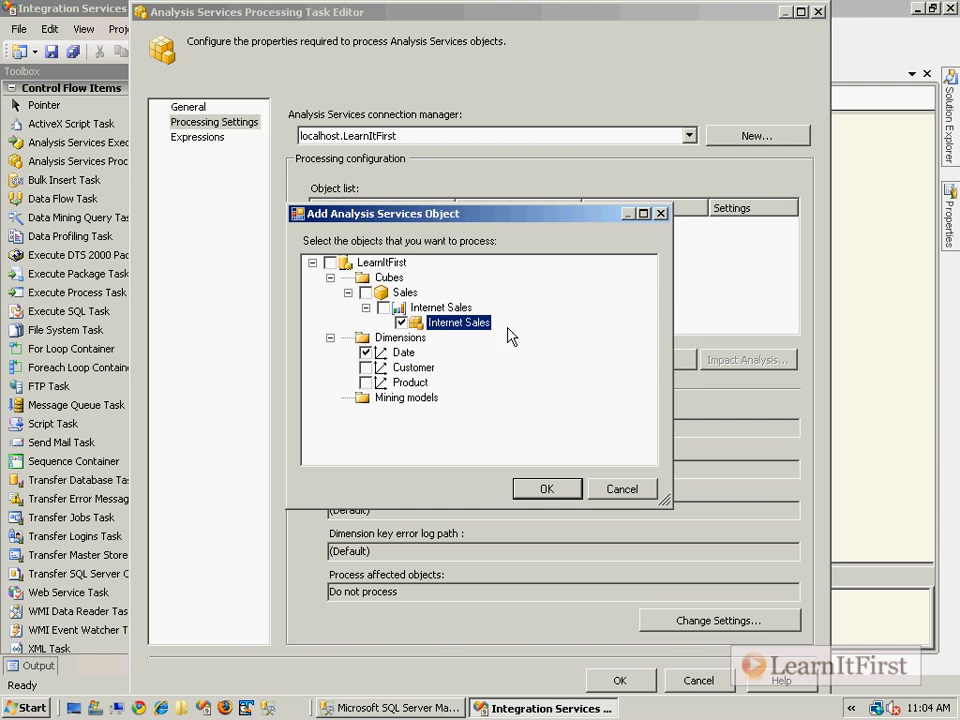
click(366, 382)
click(546, 488)
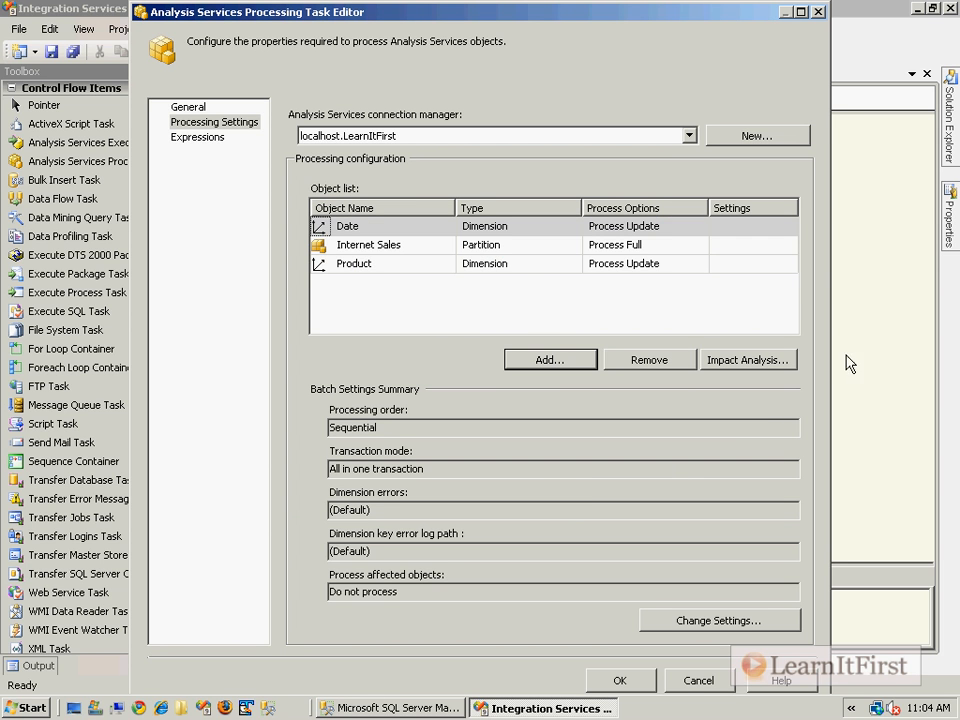
Examine the listed order of the Date, Internet Sales and Product objects in the processing configuration.
click(512, 265)
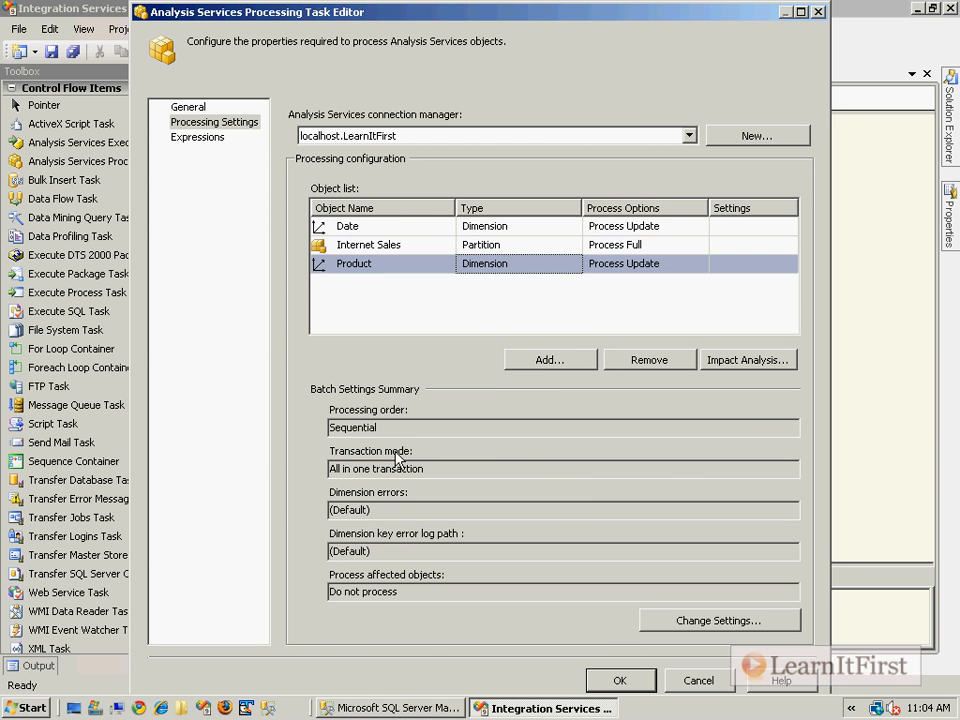
click(414, 227)
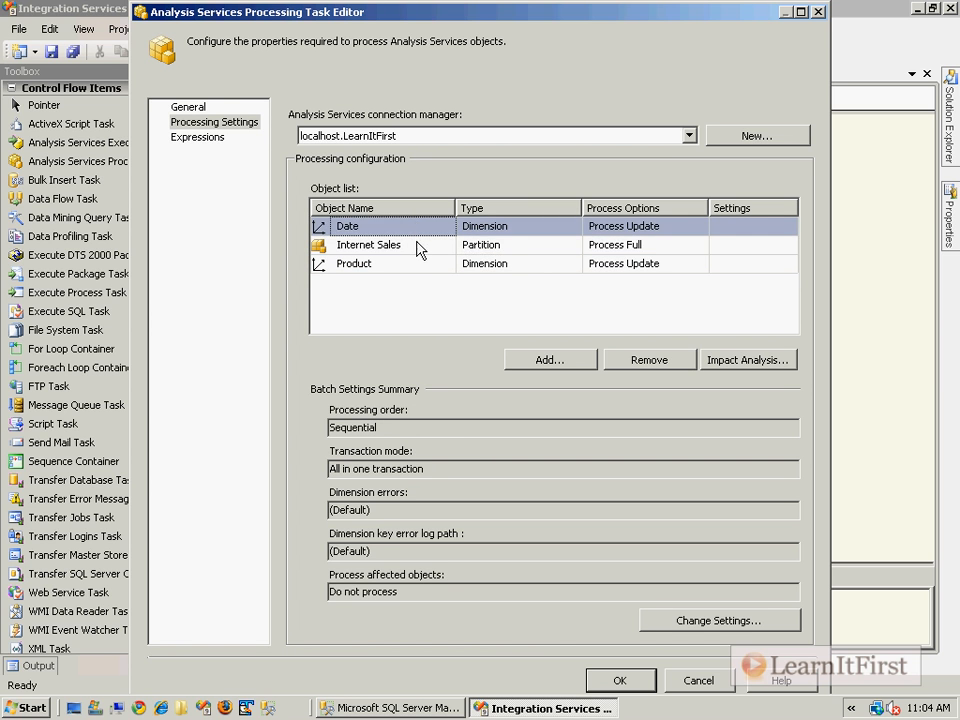
click(418, 249)
click(428, 265)
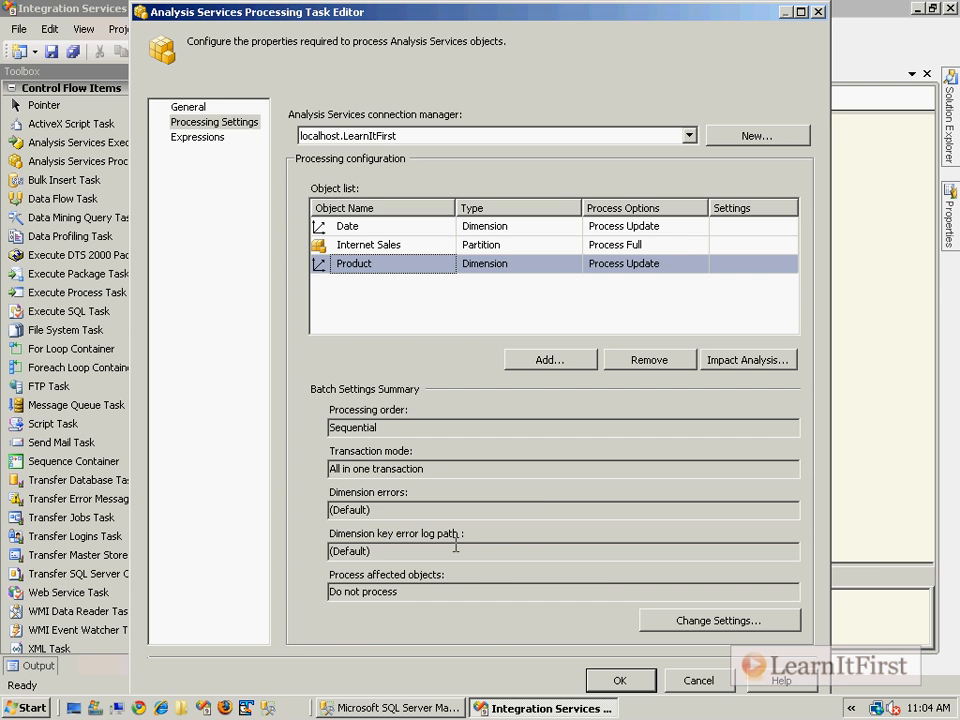
Compare Parallel processing and its maximum task choices with Sequential processing in the batch settings, and discard all changes to the task.
click(724, 621)
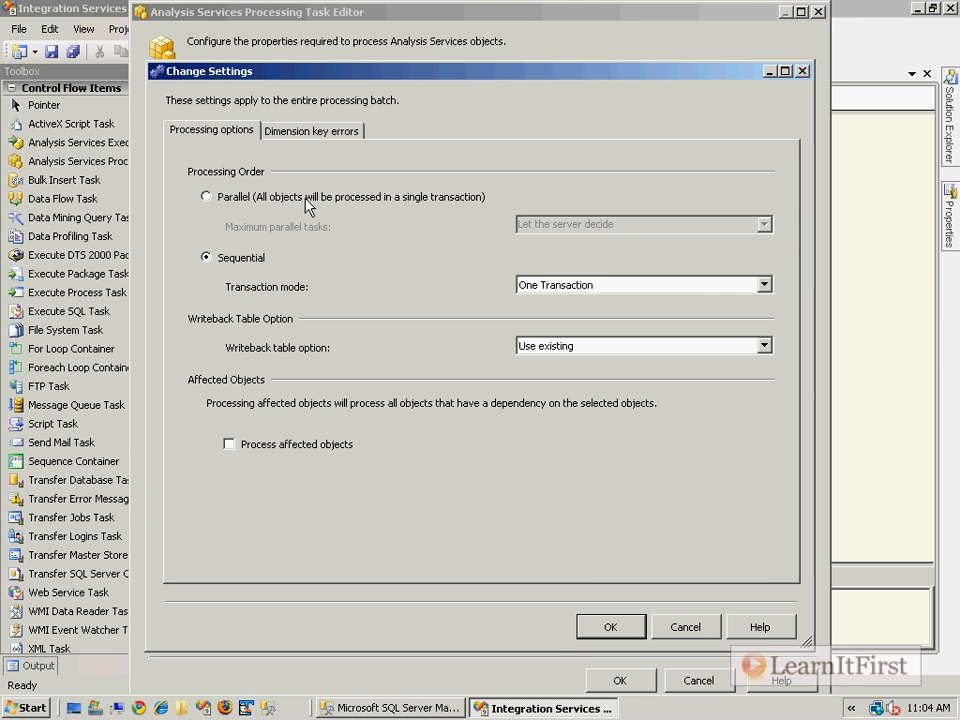
click(206, 196)
click(764, 224)
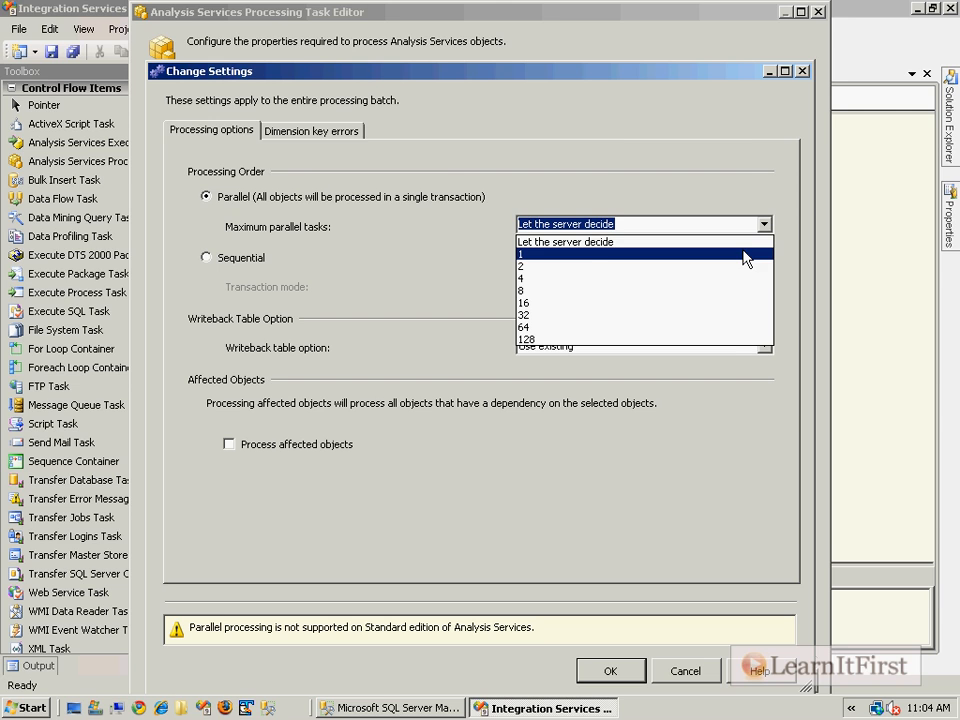
click(320, 210)
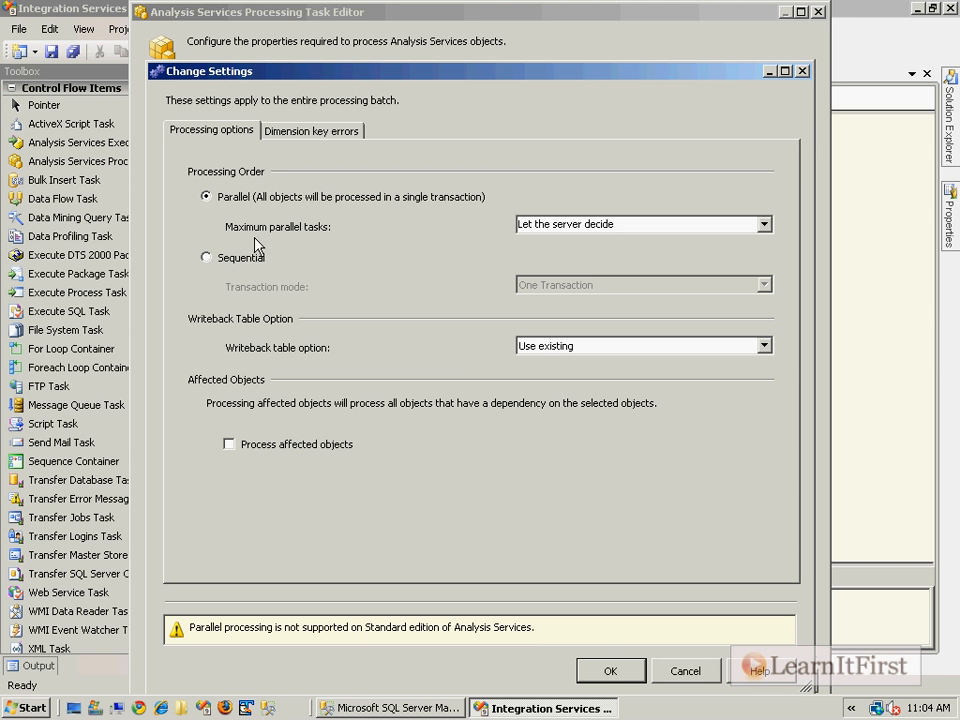
click(207, 257)
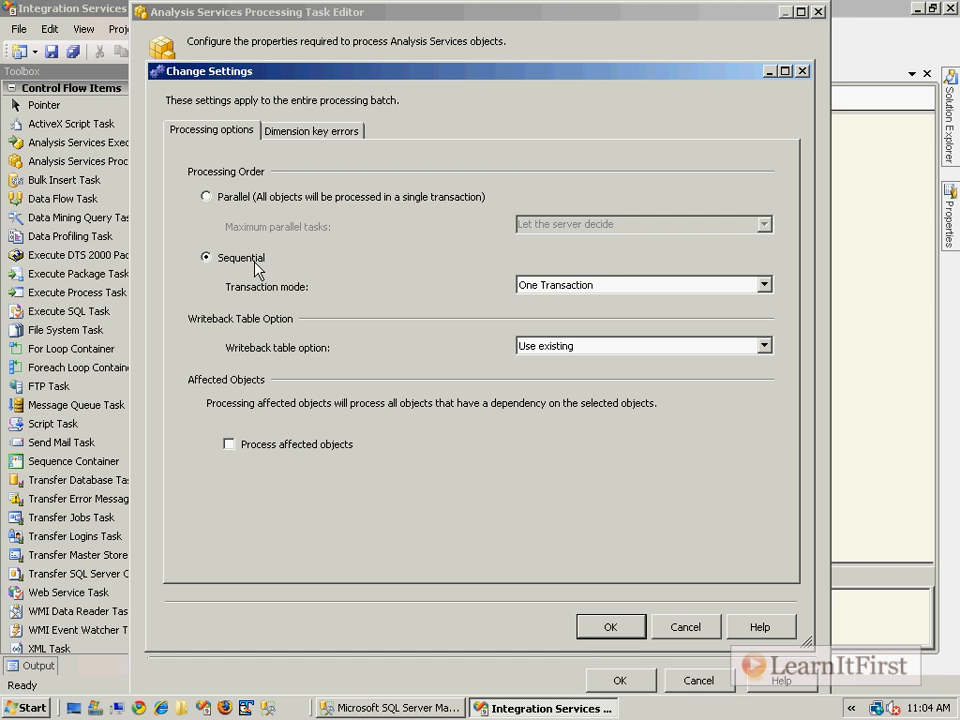
click(671, 628)
click(674, 674)
click(568, 388)
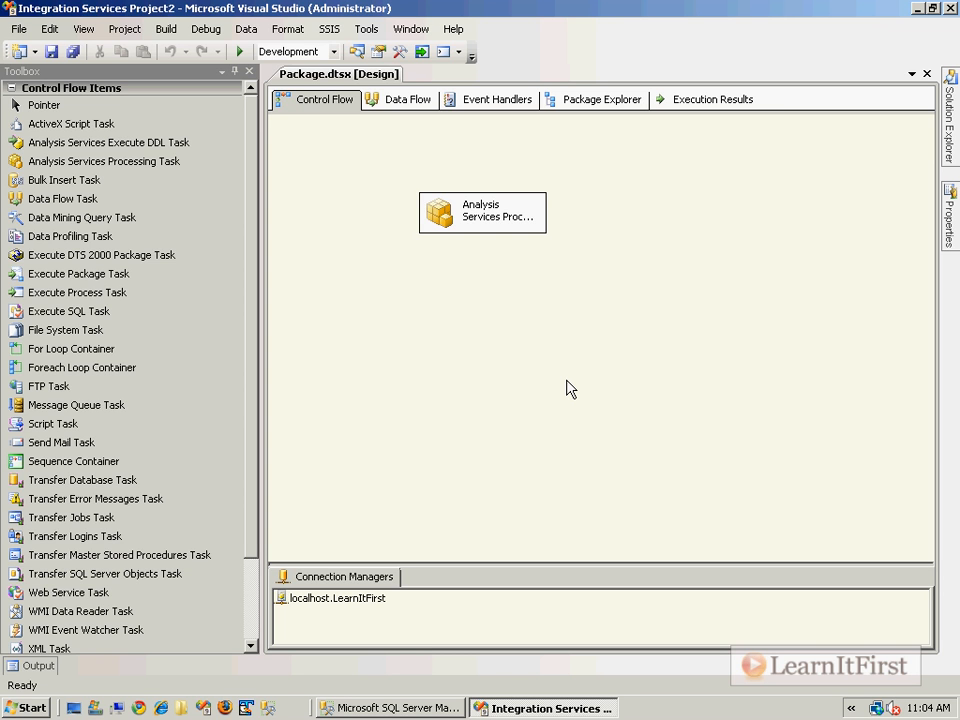
Open the help page for the processing task's Processing Settings and go to the Processing Analysis Services Objects topic.
double_click(444, 220)
click(222, 122)
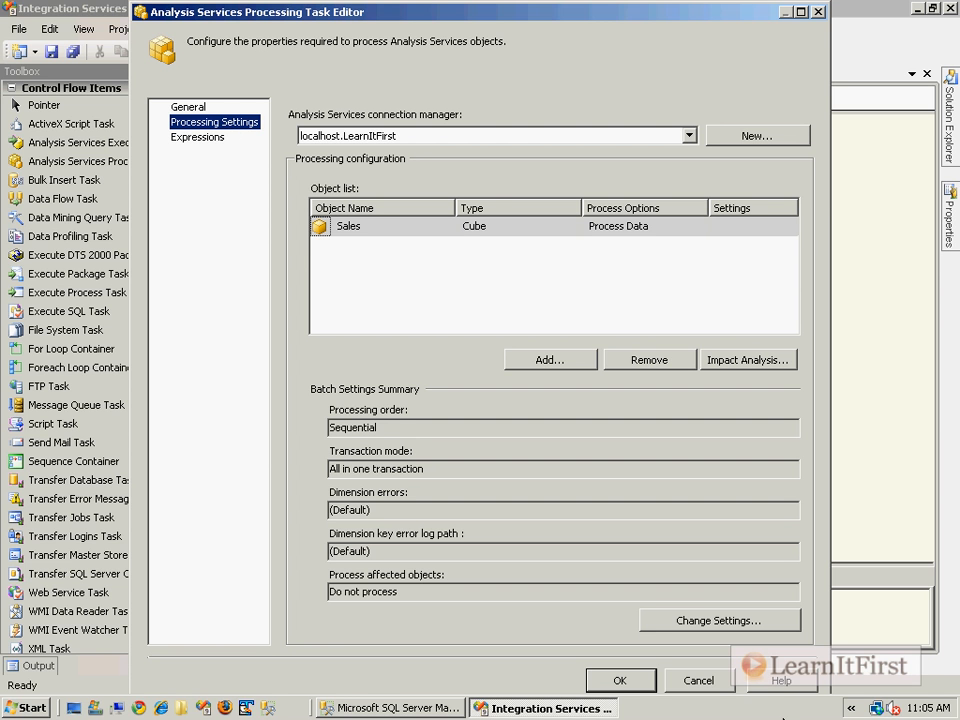
click(782, 690)
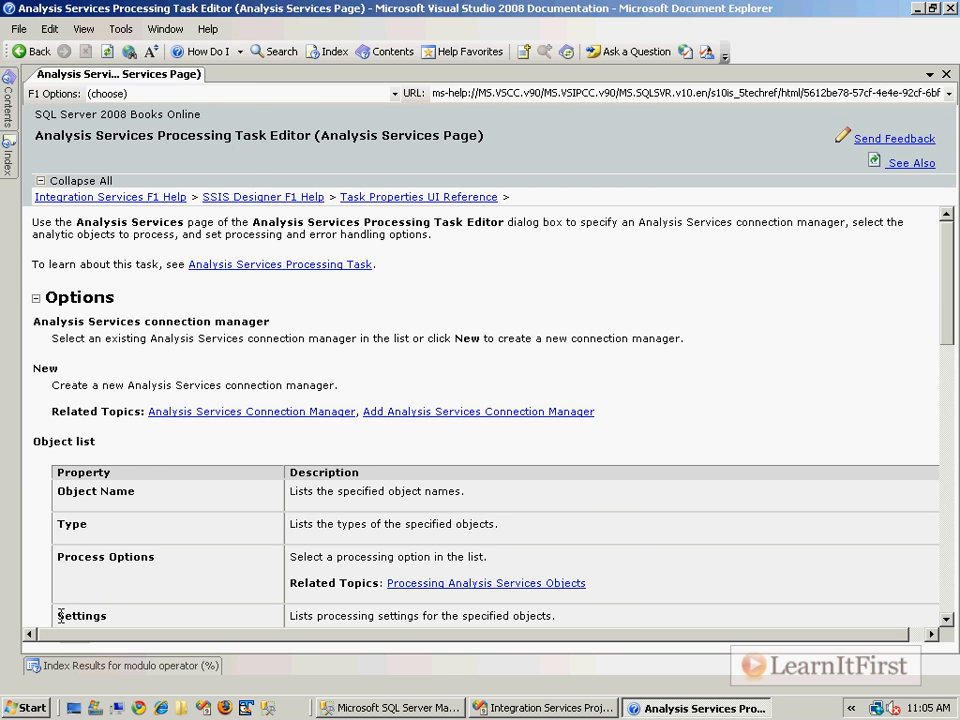
drag(57, 560, 200, 567)
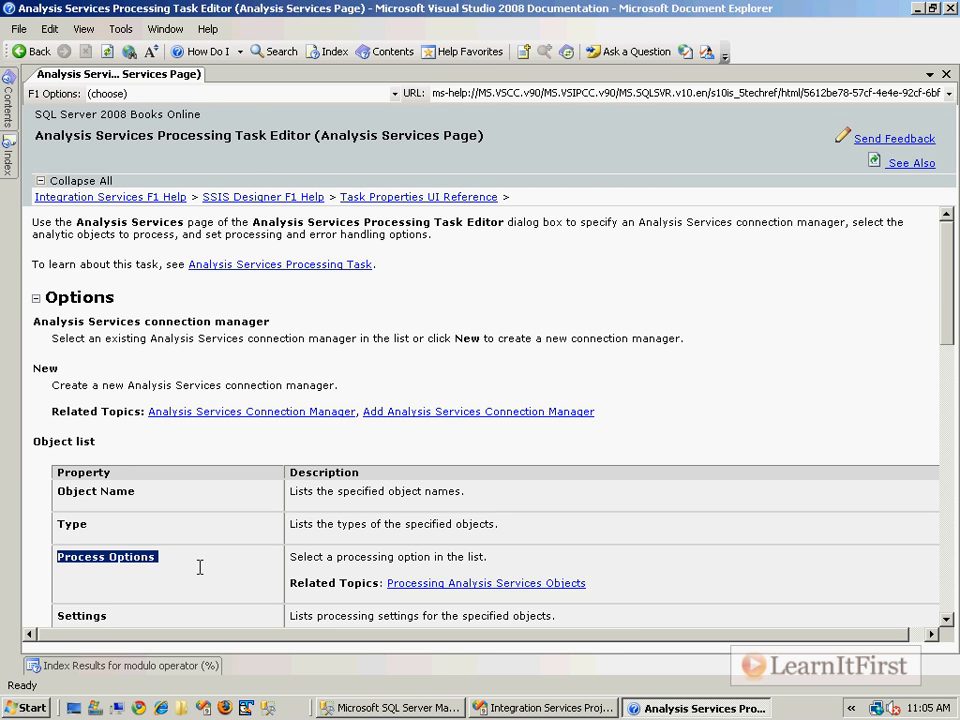
click(535, 584)
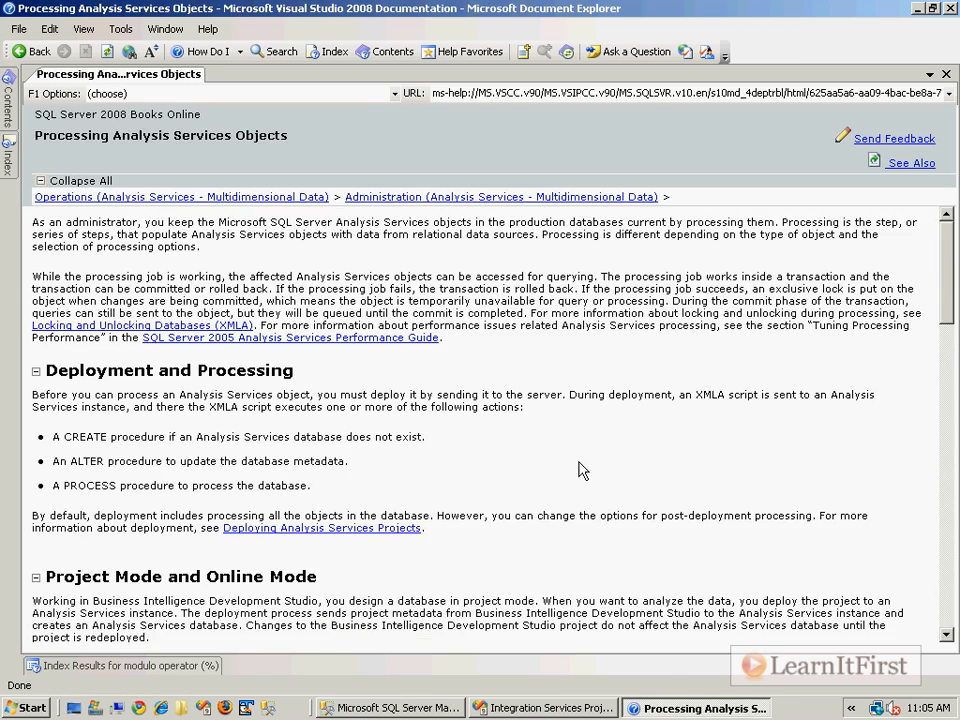
Read through the Processing Analysis Services Objects topic and open the related Processing Options and Settings topic.
scroll(590, 470, down, 10)
scroll(586, 465, down, 1)
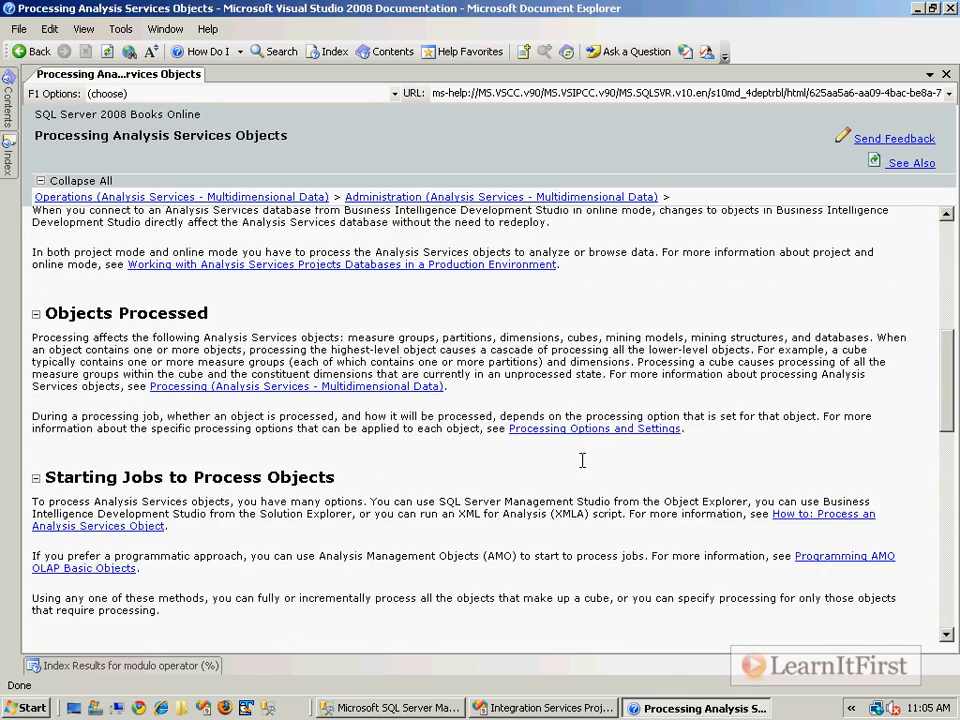
scroll(582, 460, down, 3)
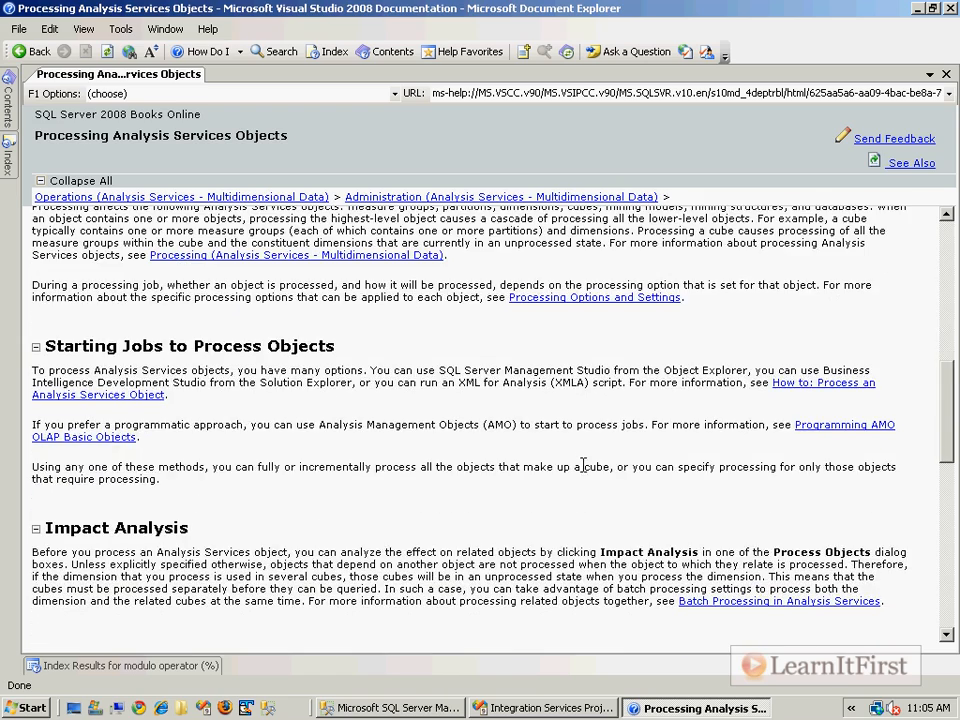
scroll(583, 465, down, 3)
scroll(581, 452, down, 10)
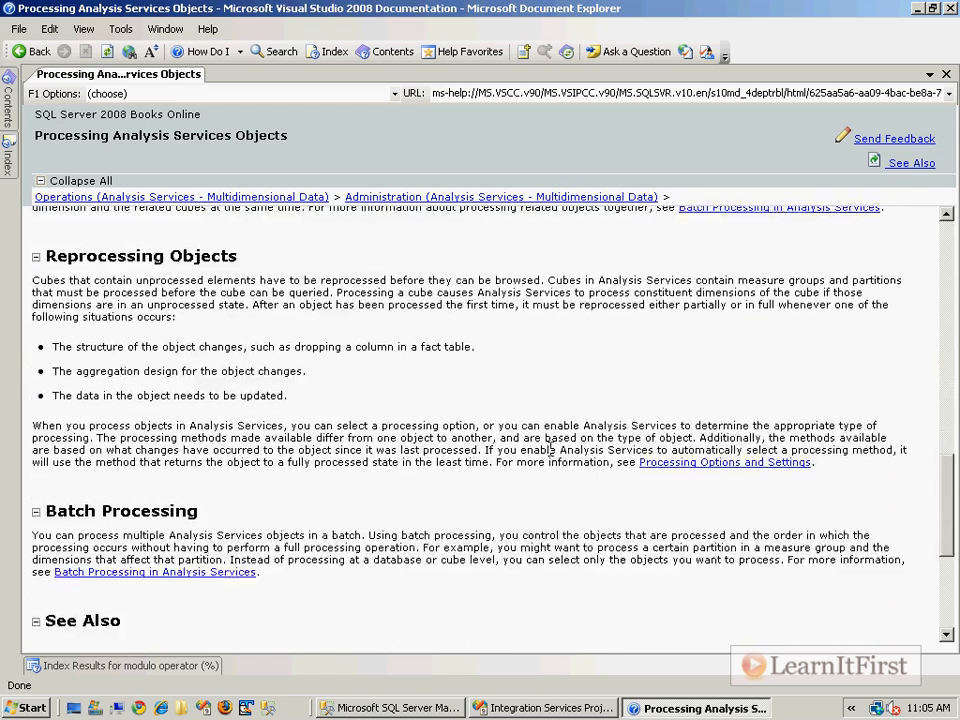
scroll(572, 368, up, 2)
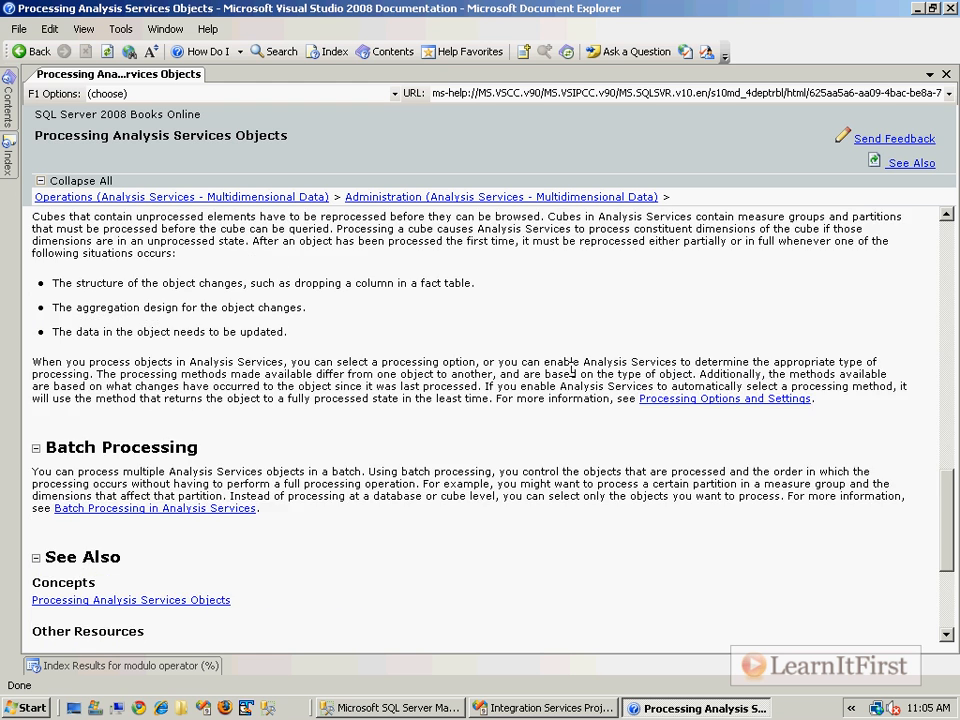
scroll(644, 308, up, 2)
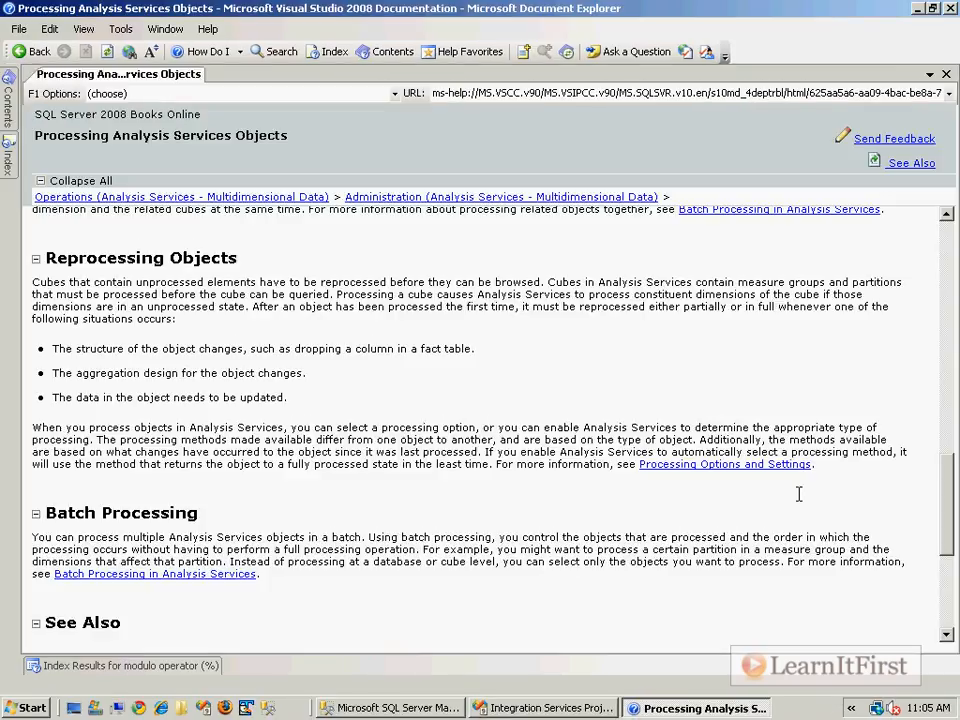
click(547, 347)
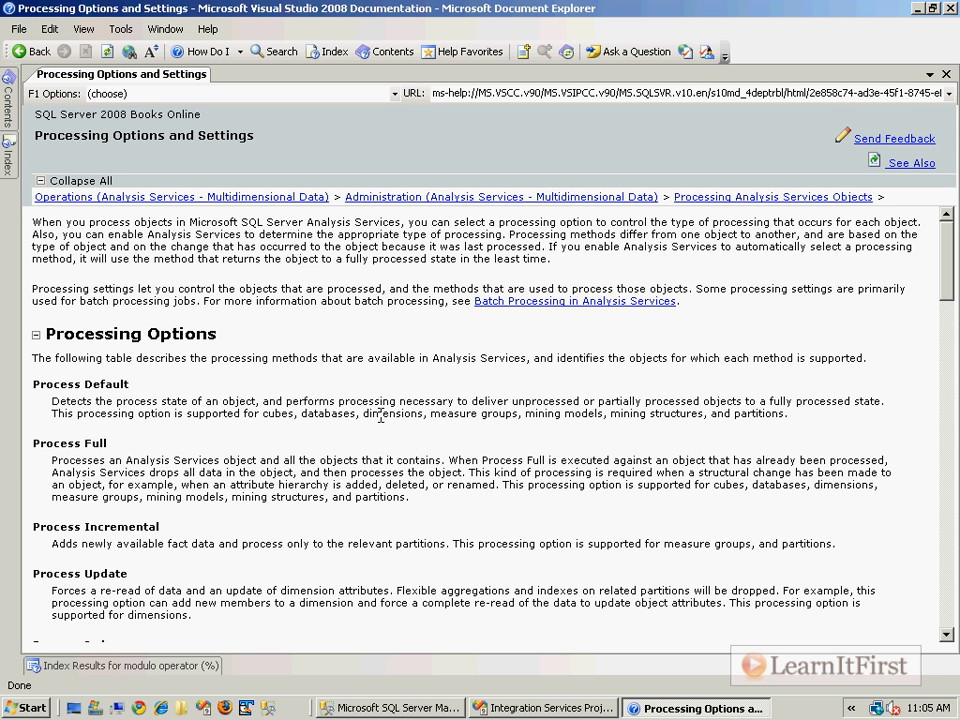
Examine the descriptions of the processing options, such as Process Full, Process Update, Process Data and Unprocess.
triple_click(69, 446)
scroll(150, 525, down, 5)
scroll(163, 551, down, 4)
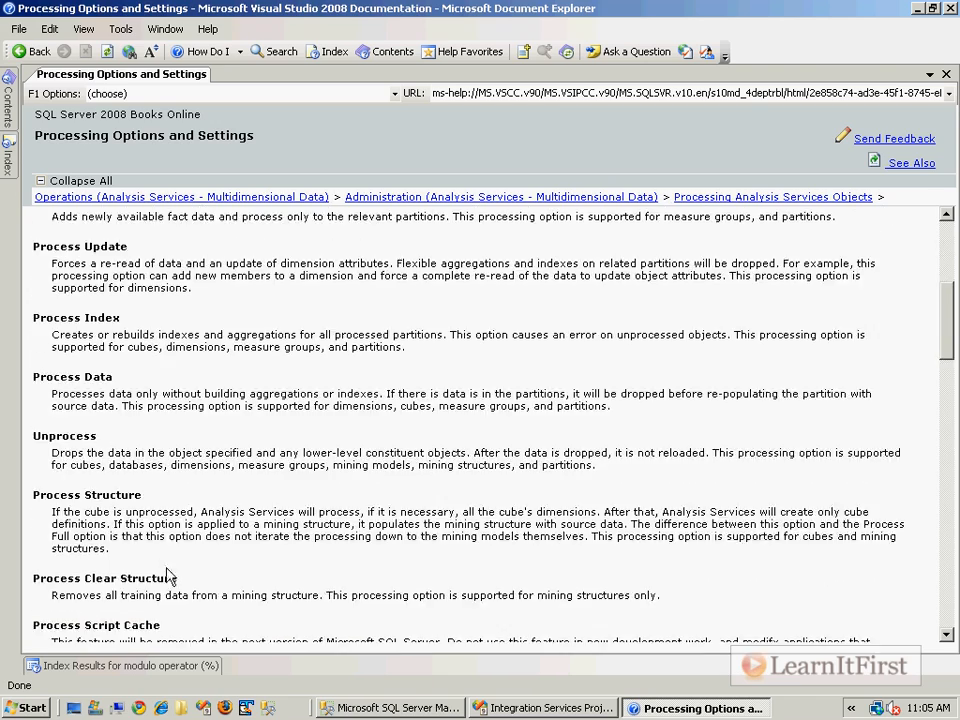
scroll(172, 585, up, 7)
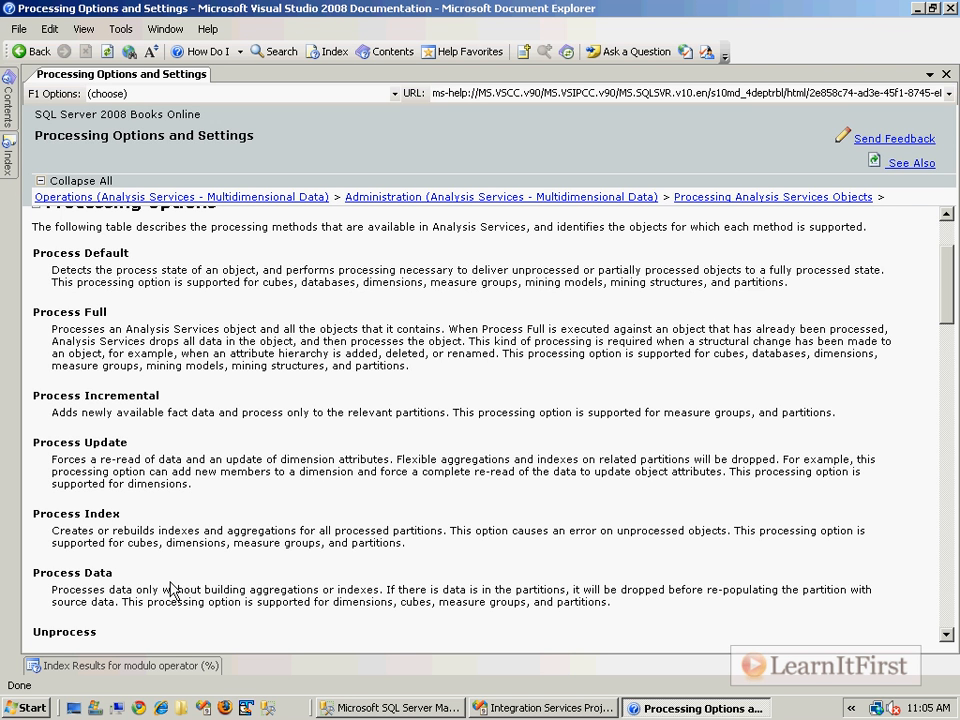
Switch back to Visual Studio, close and reopen the Analysis Services Processing Task, and open the help page for its Processing Settings.
key(alt+Tab)
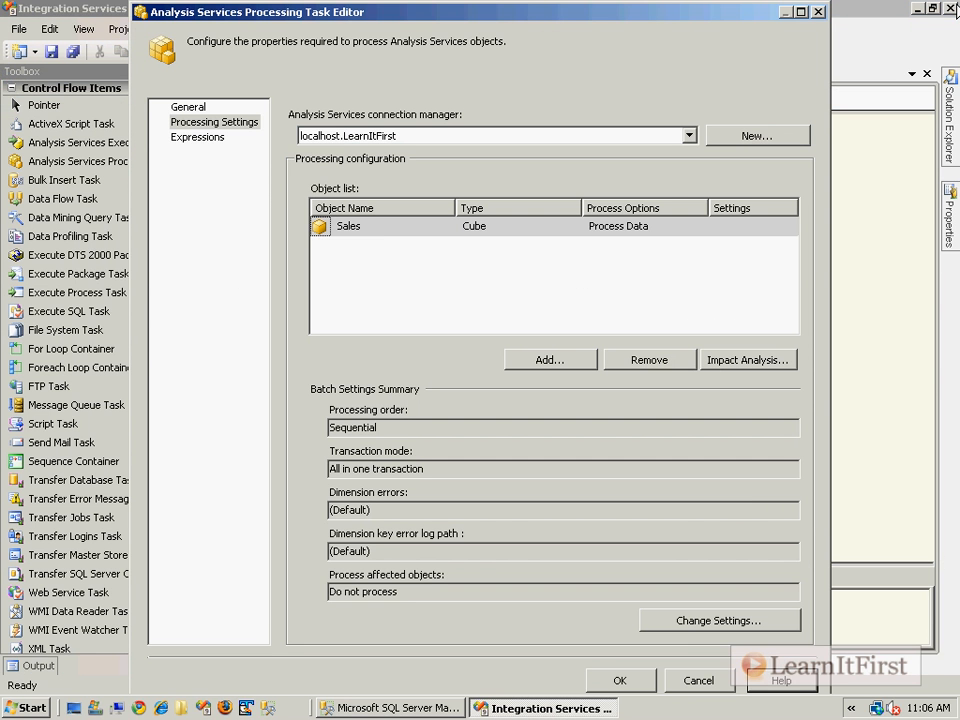
click(620, 680)
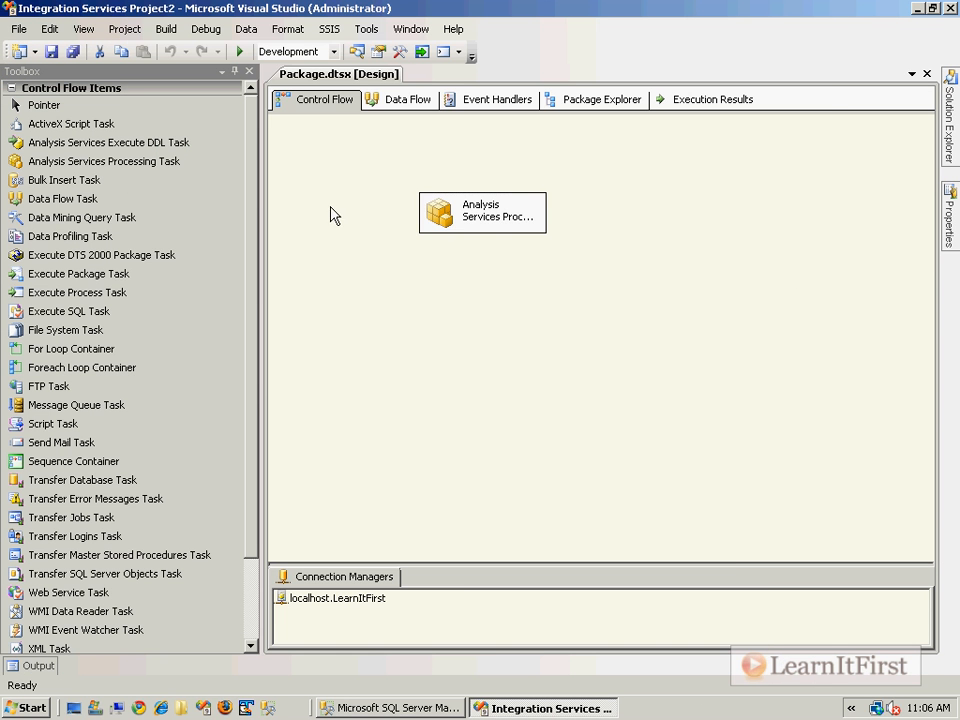
double_click(452, 220)
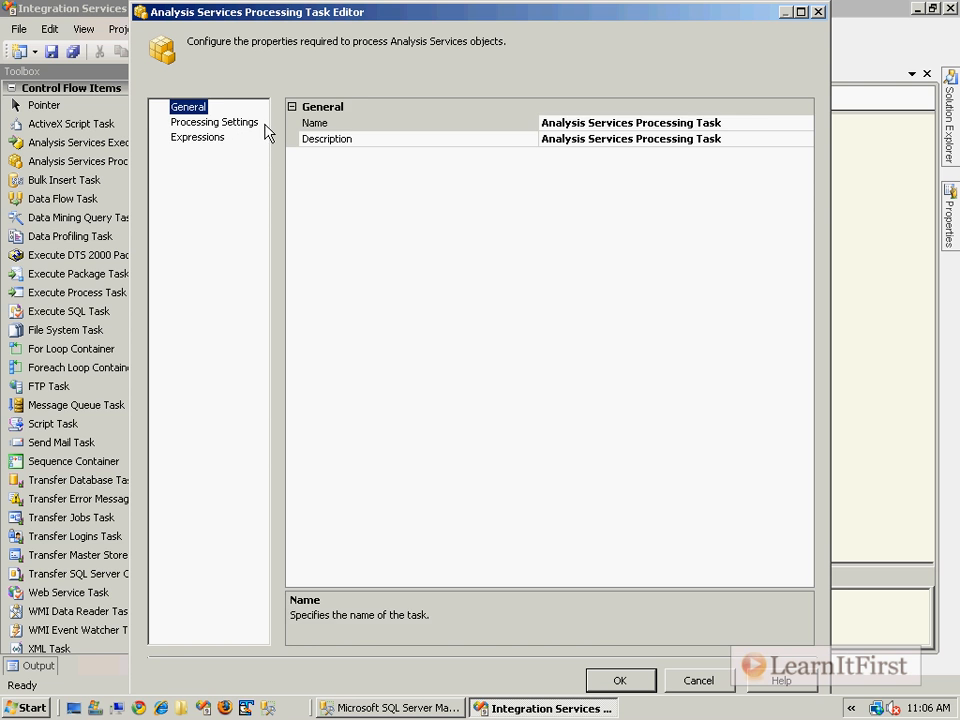
click(214, 122)
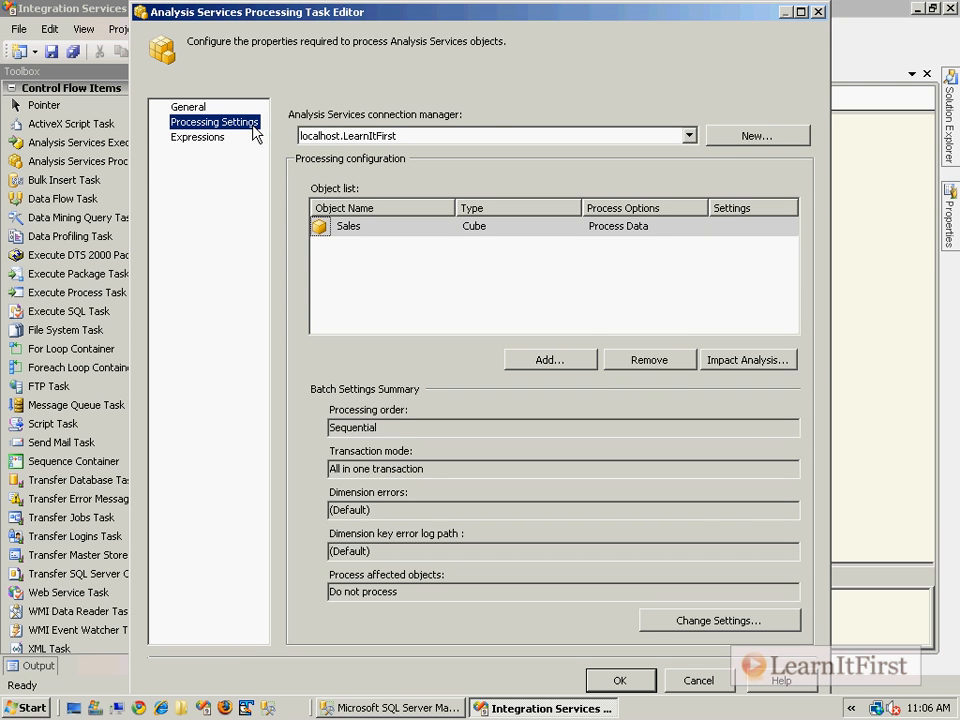
click(804, 686)
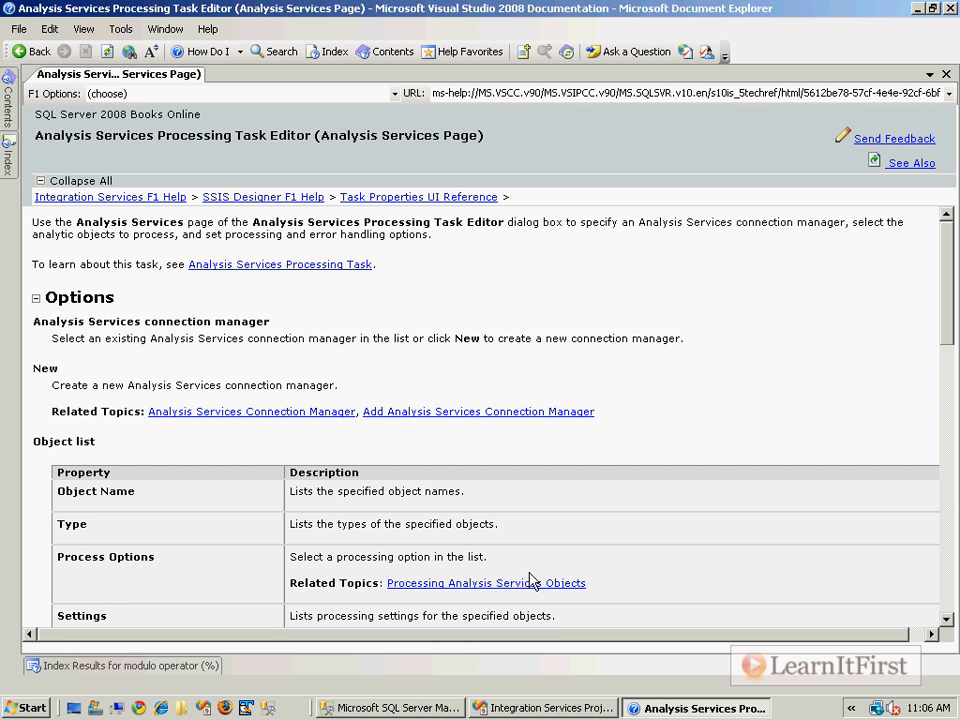
Locate the Process Options entry in the help page's object list and open its related Processing Analysis Services Objects topic.
drag(452, 596, 129, 561)
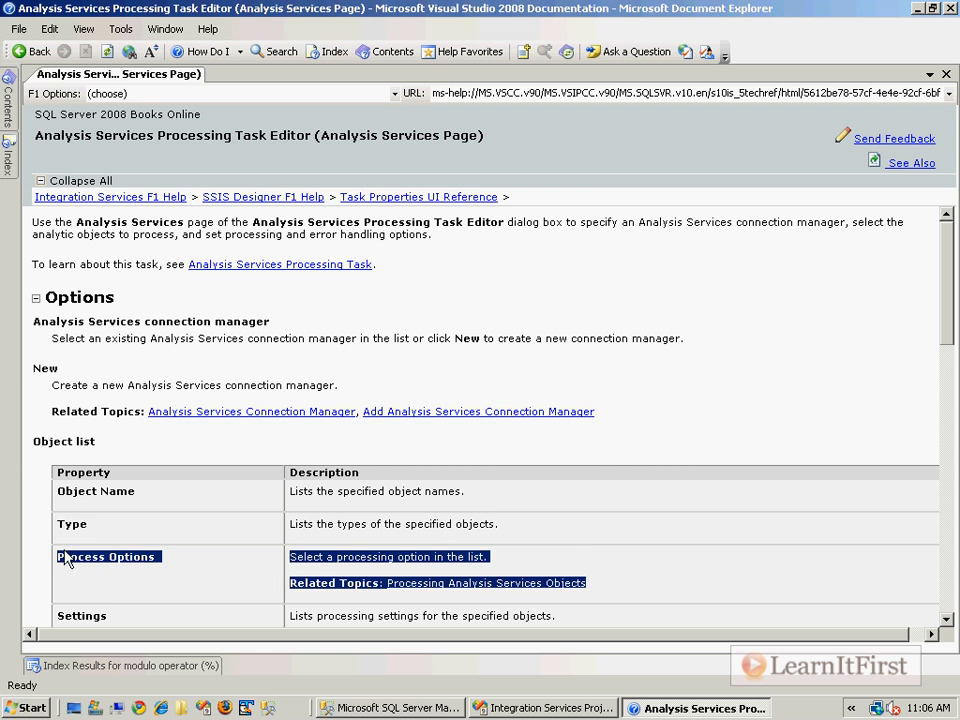
click(488, 592)
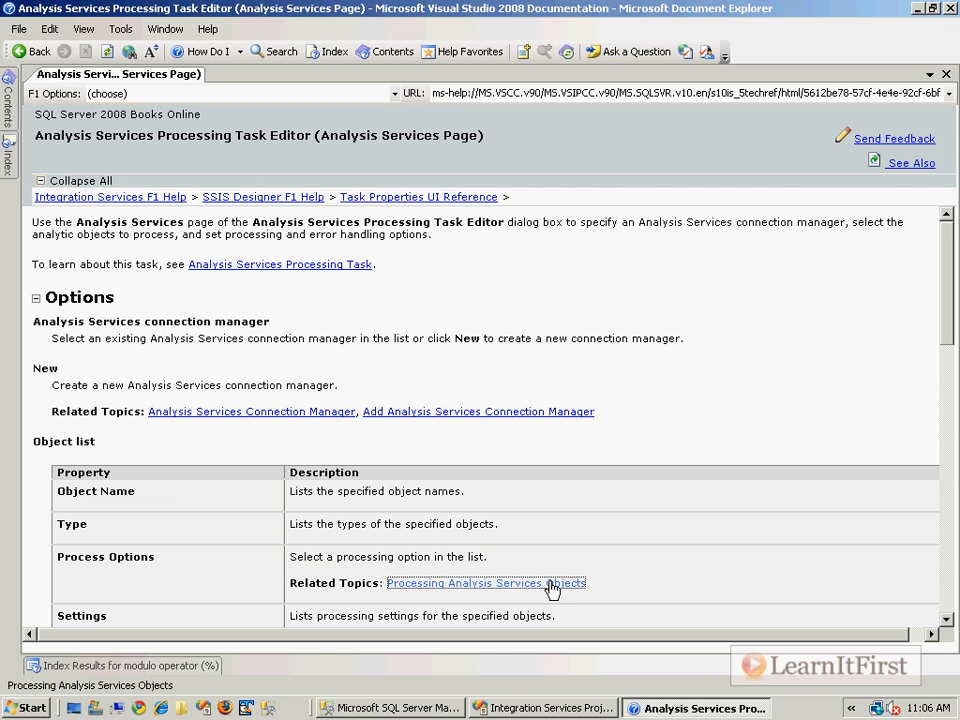
click(551, 587)
Collapse the sections from Deployment and Processing through Impact Analysis and open Processing Options and Settings from the Reprocessing Objects section.
click(38, 372)
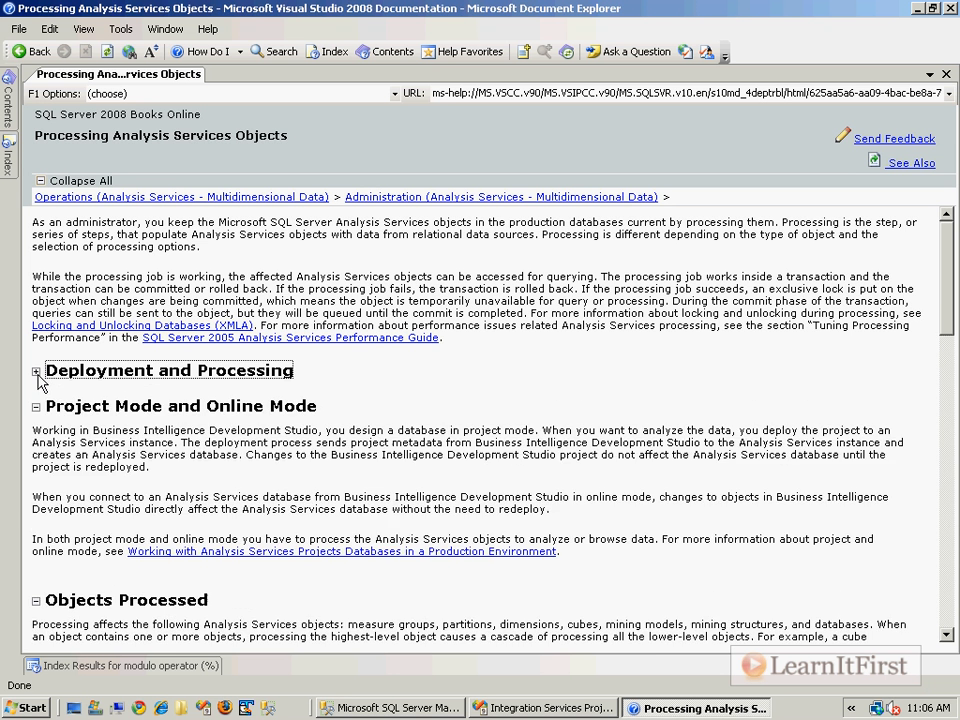
click(35, 406)
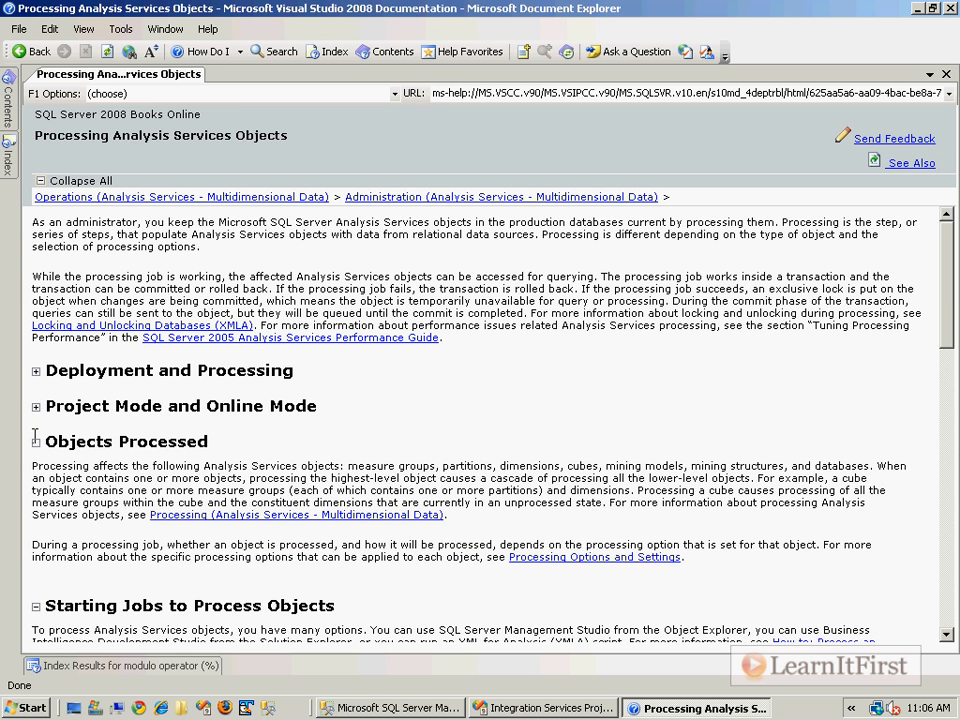
click(35, 441)
click(35, 477)
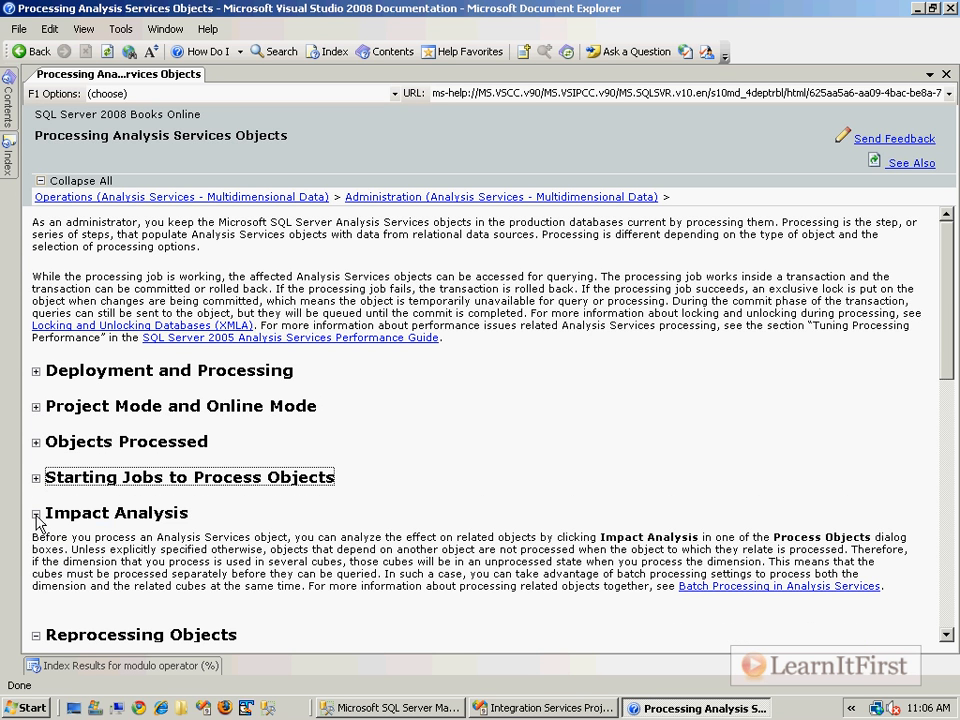
click(36, 513)
scroll(452, 465, down, 1)
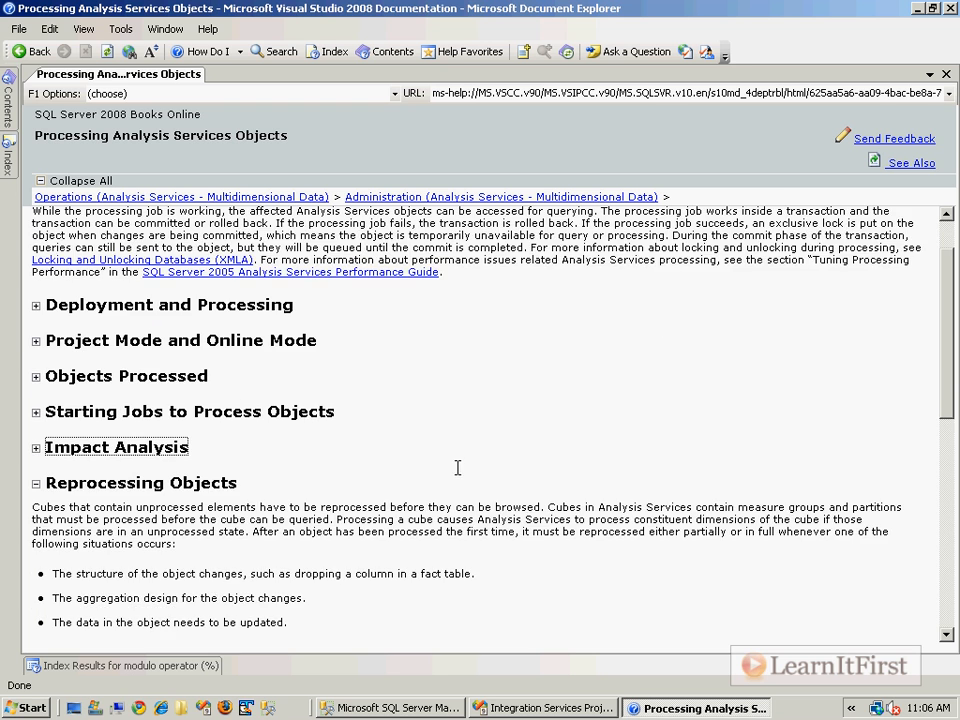
scroll(565, 500, down, 1)
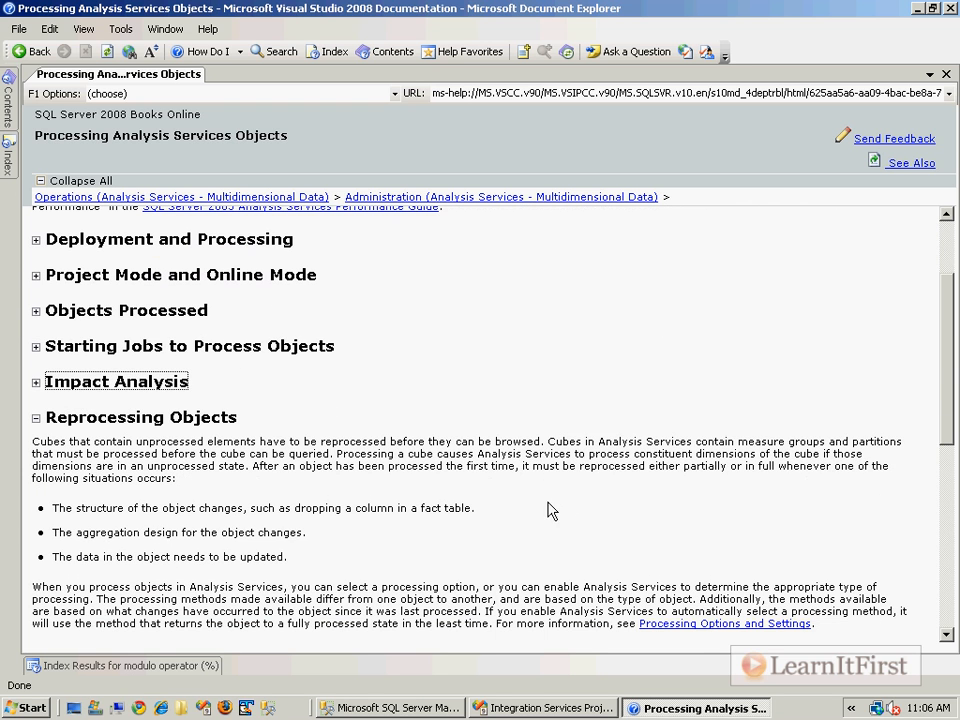
click(800, 625)
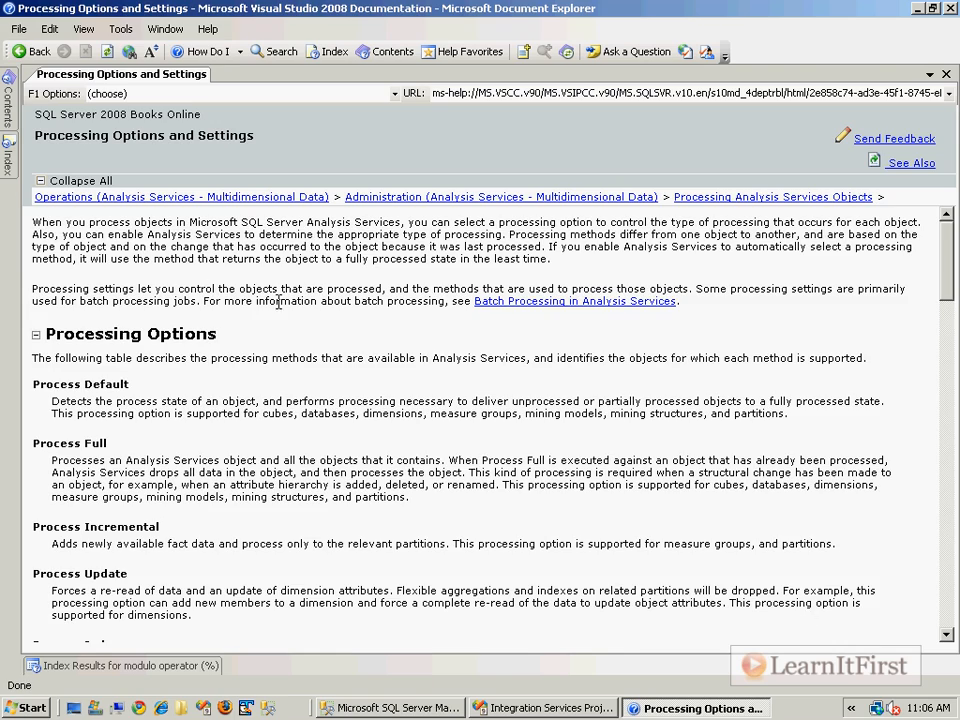
Review the Processing Settings table, including Parallel, Sequential, Process Affected Objects and Dimension Key Errors, through to the end of the topic.
scroll(272, 315, down, 6)
scroll(268, 328, down, 6)
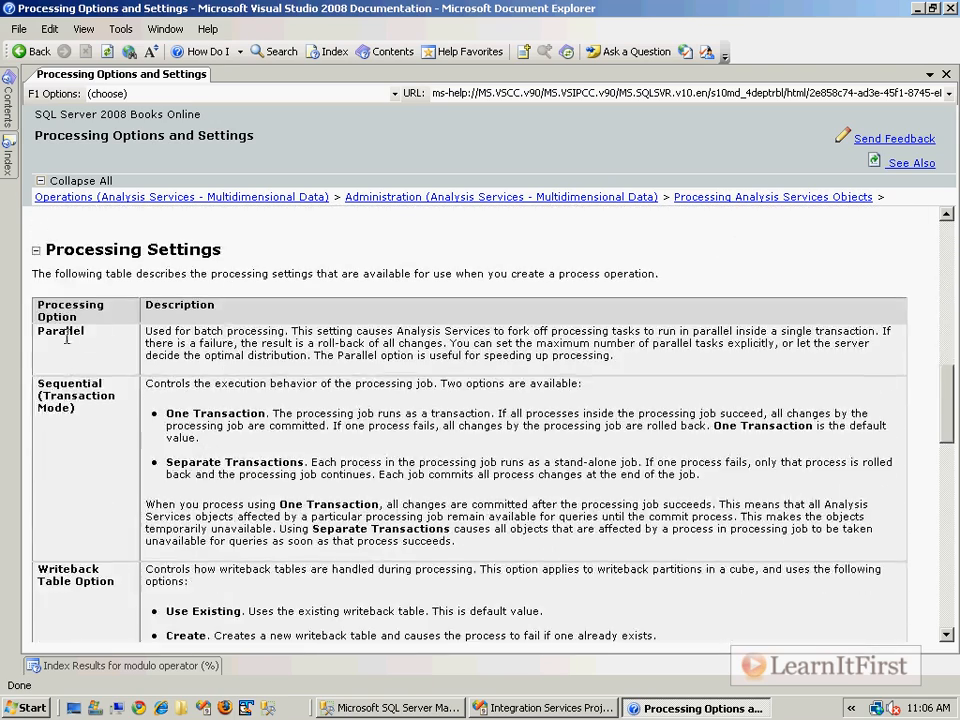
scroll(122, 413, down, 6)
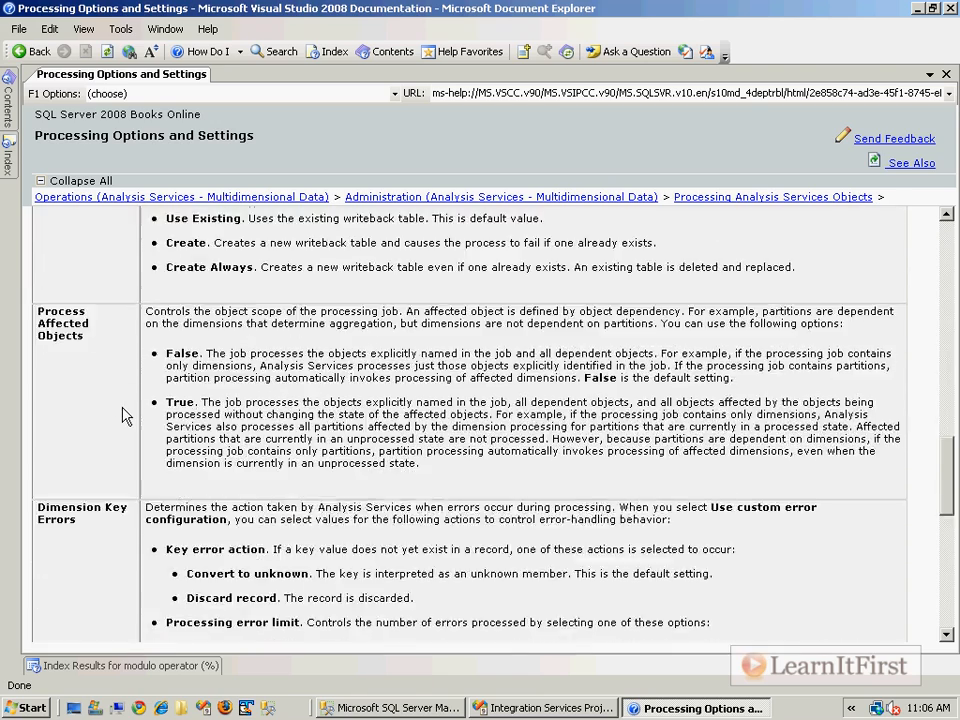
scroll(122, 413, down, 8)
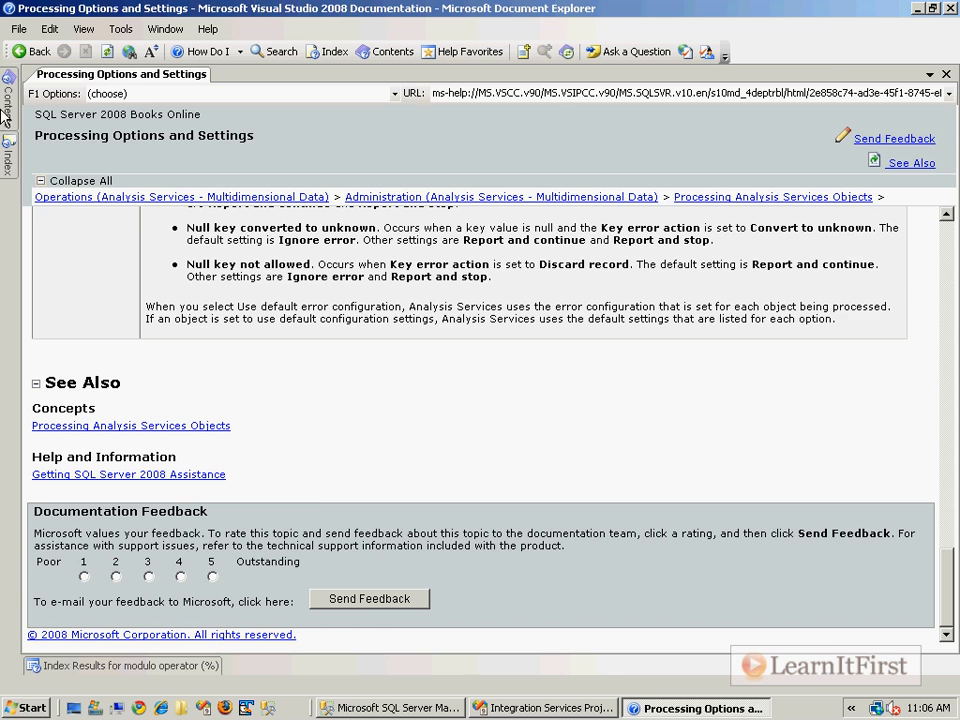
Switch back to Visual Studio and accept the processing task's settings.
key(alt+Tab)
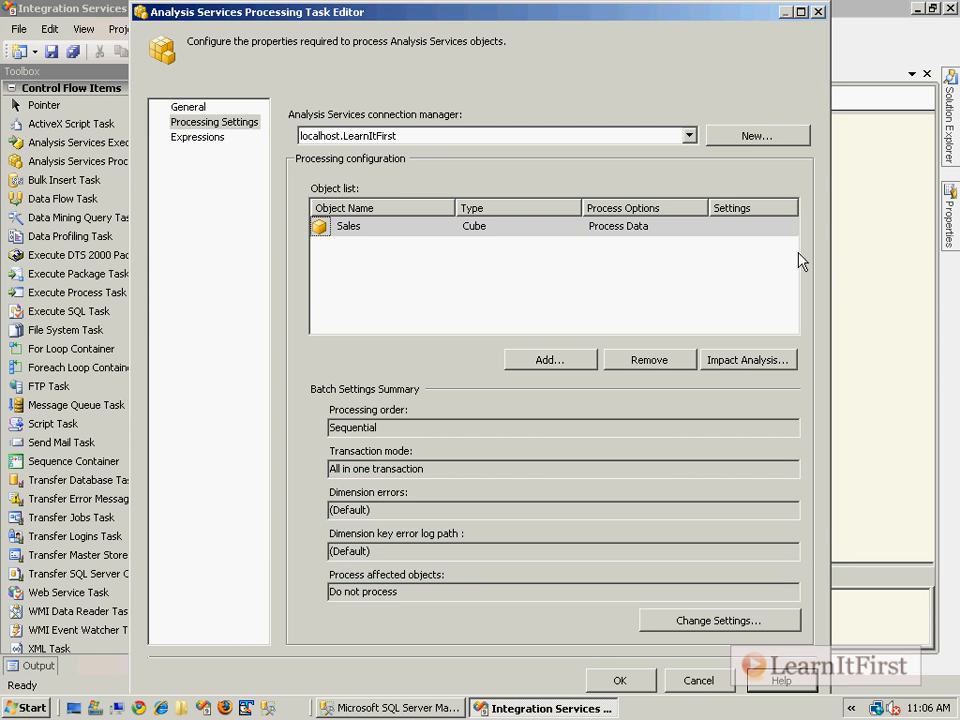
click(618, 681)
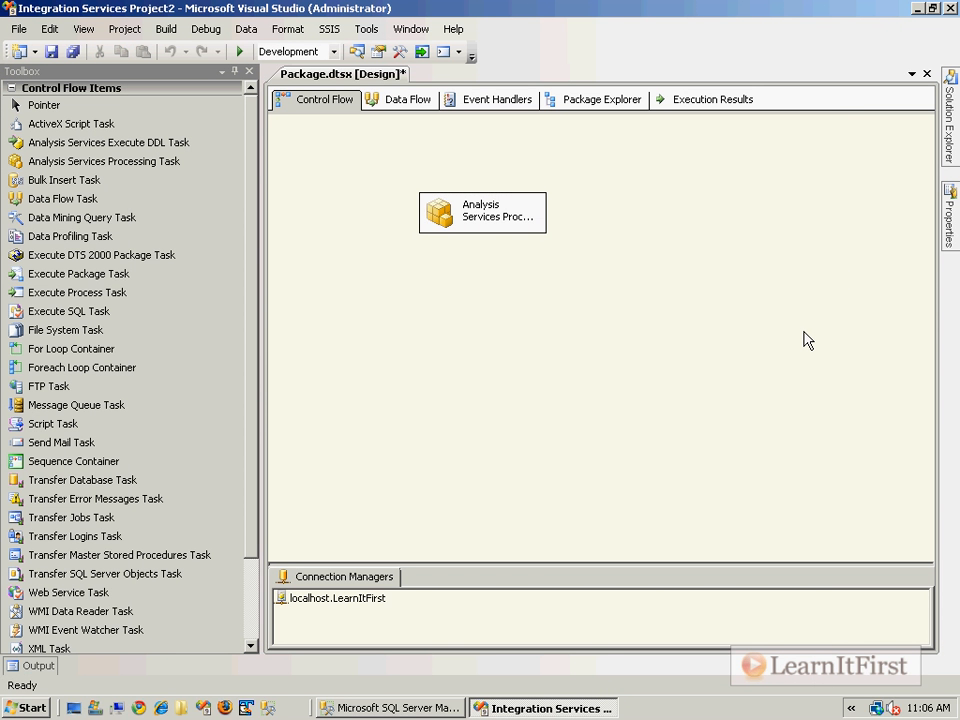